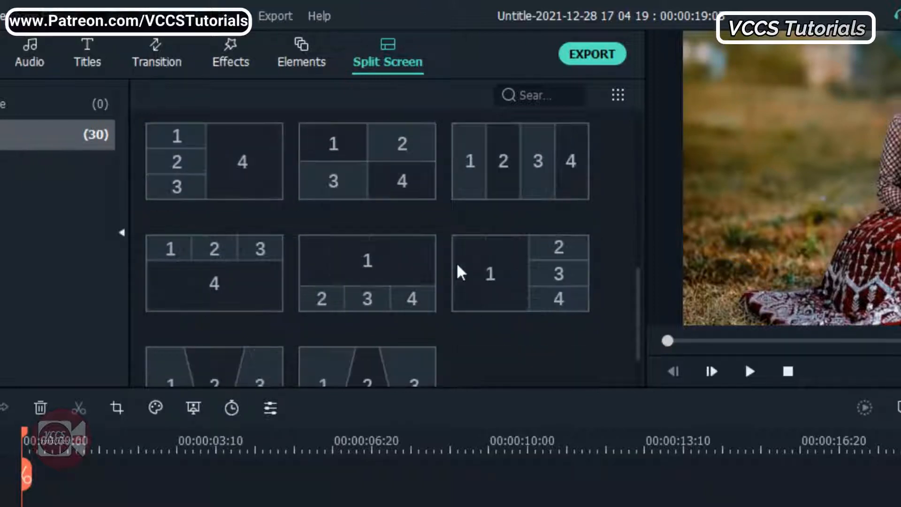
{"action": "scroll", "coordinate": [457, 266], "scroll_direction": "up", "scroll_amount": 10}
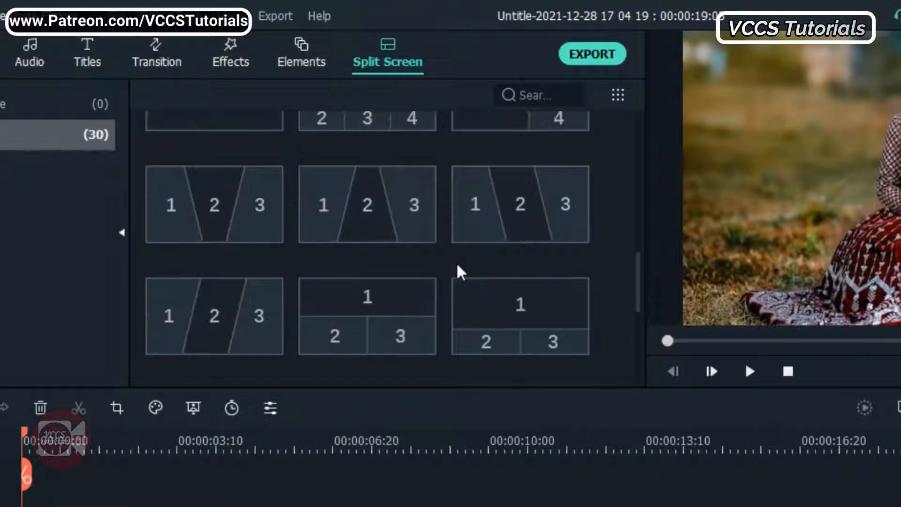
{"action": "left_click_drag", "start_coordinate": [505, 155], "coordinate": [66, 506]}
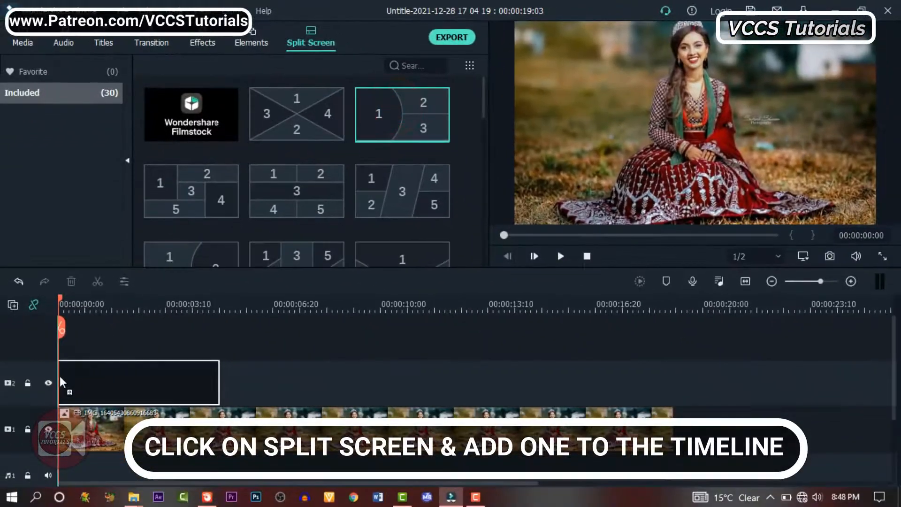
{"action": "left_click_drag", "start_coordinate": [60, 382], "coordinate": [69, 402]}
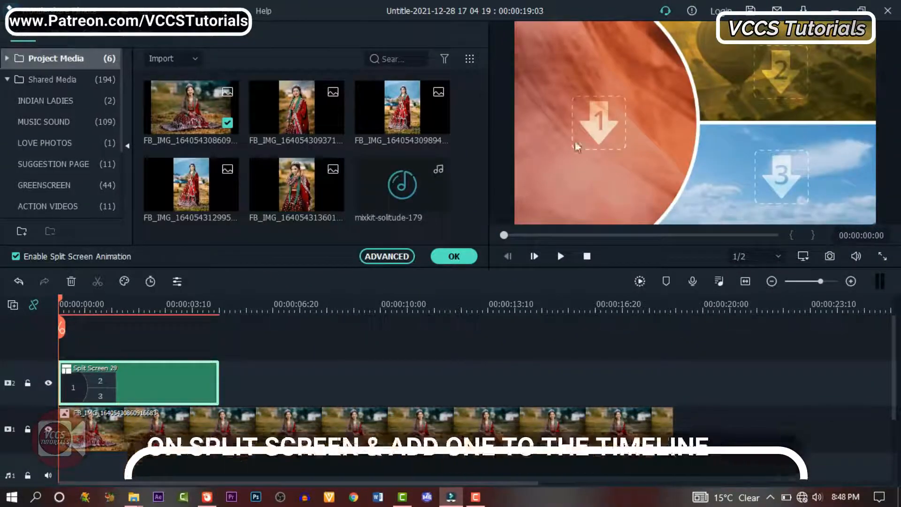
{"action": "left_click", "coordinate": [589, 129]}
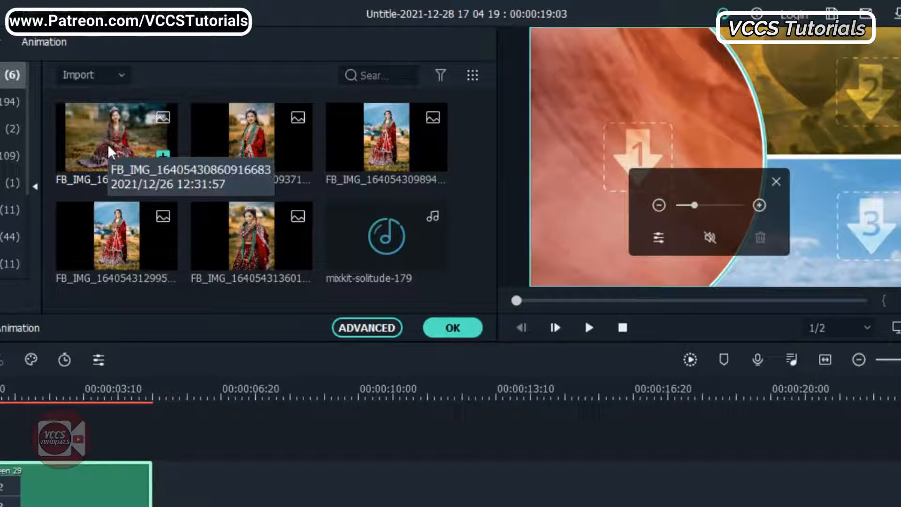
{"action": "left_click_drag", "start_coordinate": [111, 152], "coordinate": [633, 209]}
{"action": "left_click_drag", "start_coordinate": [251, 137], "coordinate": [887, 116]}
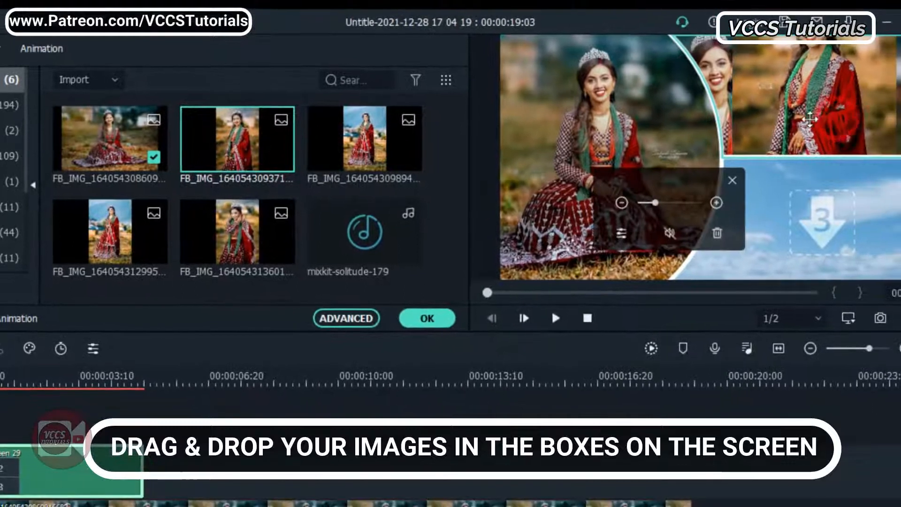
{"action": "left_click_drag", "start_coordinate": [810, 119], "coordinate": [772, 120]}
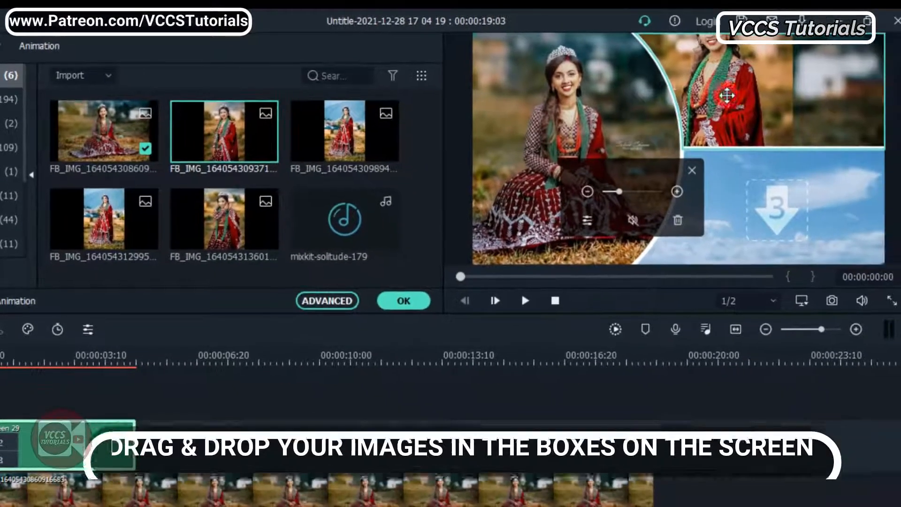
{"action": "left_click_drag", "start_coordinate": [618, 188], "coordinate": [646, 192]}
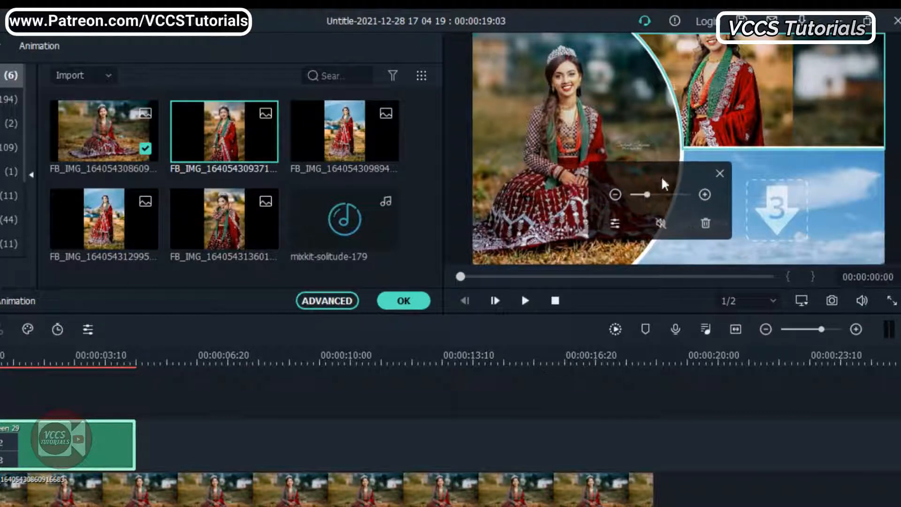
{"action": "left_click", "coordinate": [705, 194]}
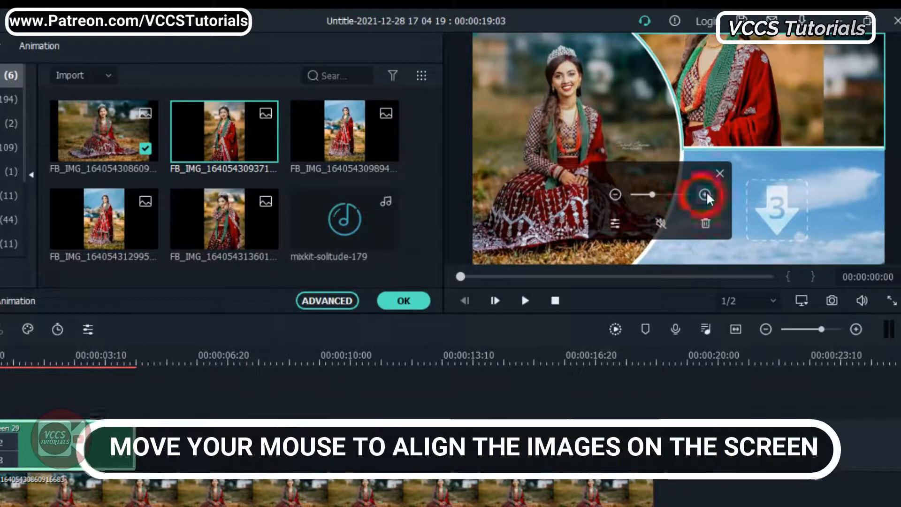
{"action": "left_click", "coordinate": [705, 194]}
{"action": "left_click_drag", "start_coordinate": [722, 78], "coordinate": [783, 130]}
{"action": "left_click_drag", "start_coordinate": [807, 85], "coordinate": [792, 122]}
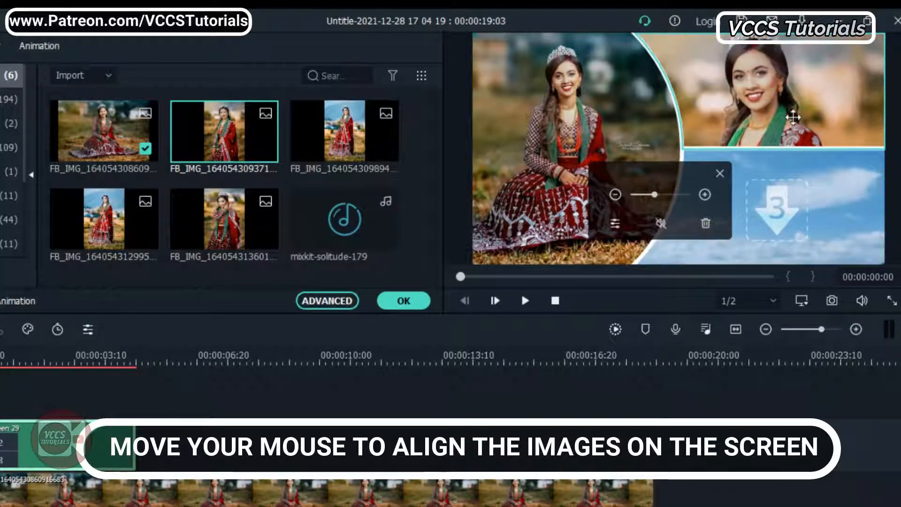
{"action": "left_click", "coordinate": [786, 221]}
{"action": "left_click_drag", "start_coordinate": [218, 222], "coordinate": [784, 221]}
{"action": "left_click", "coordinate": [797, 223]}
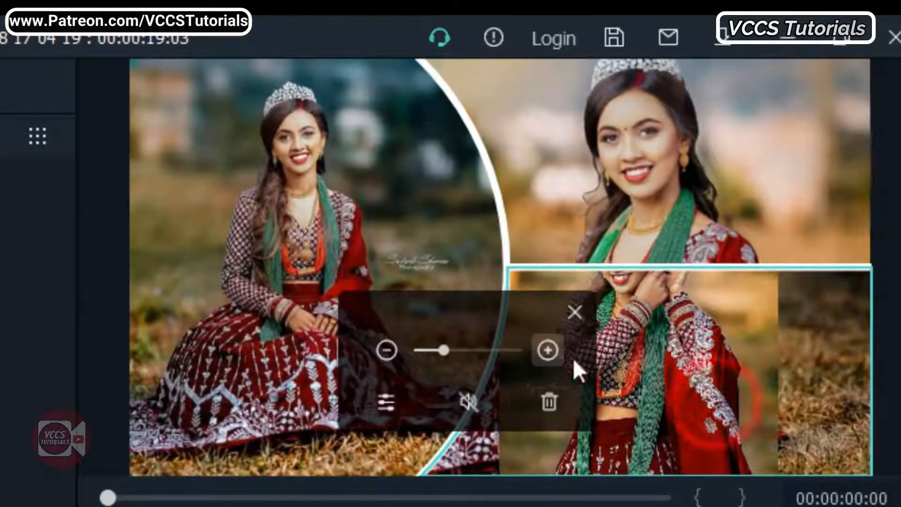
{"action": "left_click", "coordinate": [548, 349]}
{"action": "left_click", "coordinate": [547, 350]}
{"action": "left_click", "coordinate": [547, 349]}
{"action": "left_click_drag", "start_coordinate": [688, 316], "coordinate": [693, 404]}
{"action": "left_click_drag", "start_coordinate": [699, 344], "coordinate": [699, 414]}
{"action": "left_click_drag", "start_coordinate": [691, 377], "coordinate": [703, 377]}
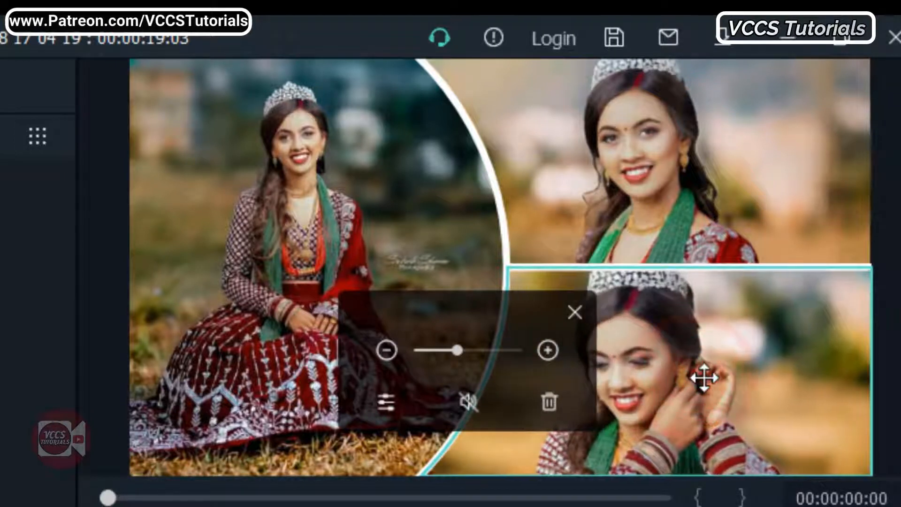
{"action": "left_click", "coordinate": [454, 347]}
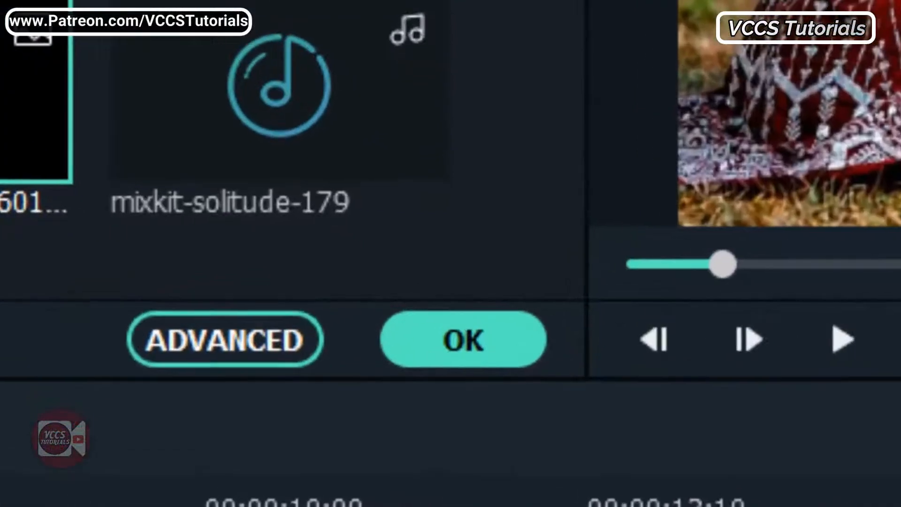
{"action": "left_click", "coordinate": [254, 336]}
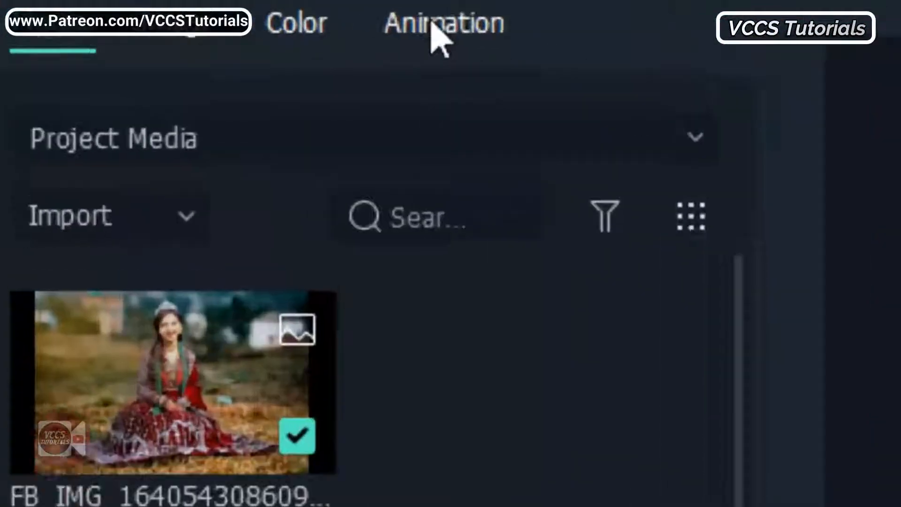
{"action": "left_click", "coordinate": [434, 25]}
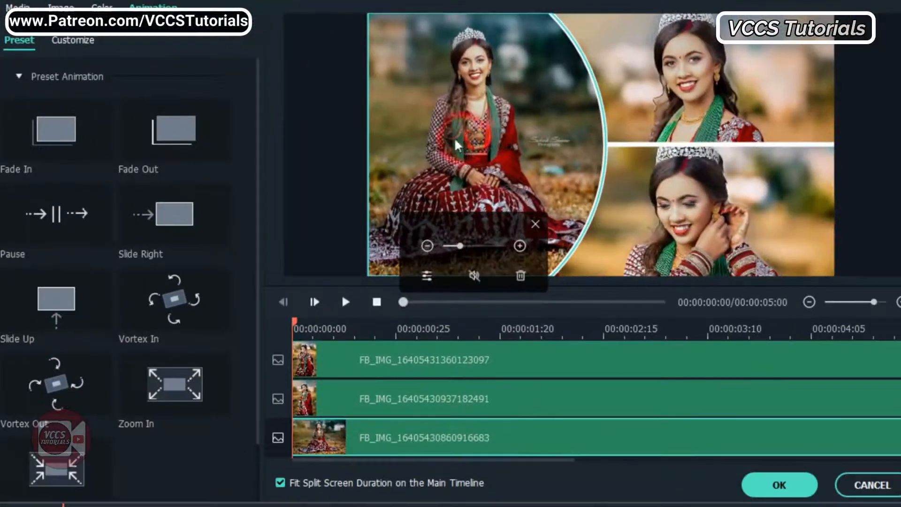
{"action": "double_click", "coordinate": [59, 136]}
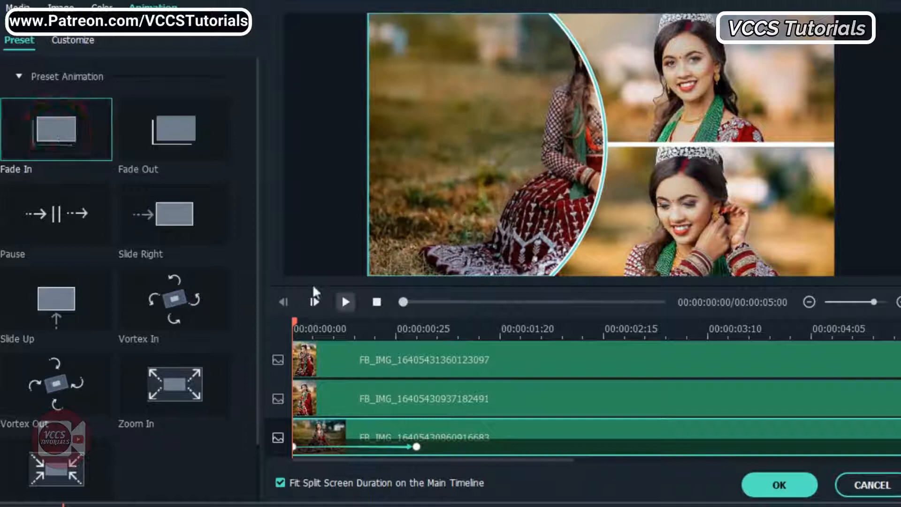
{"action": "left_click", "coordinate": [344, 303]}
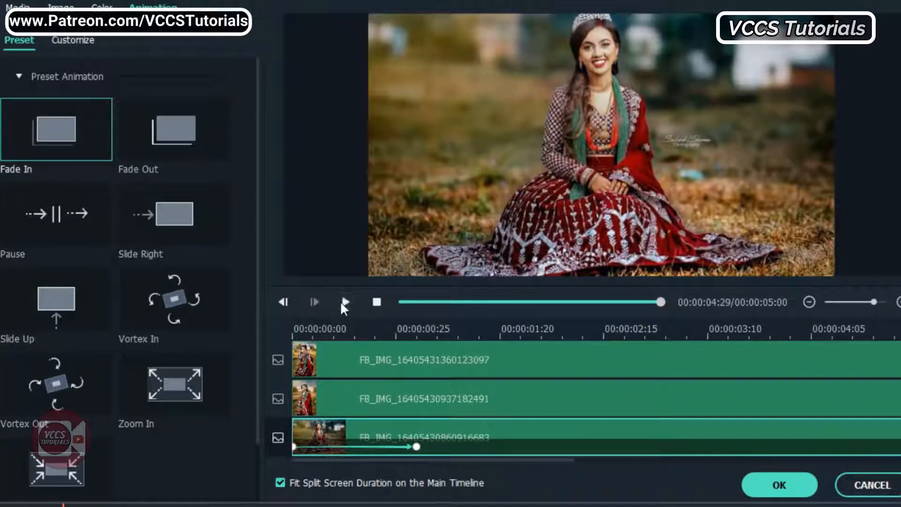
{"action": "left_click", "coordinate": [344, 359]}
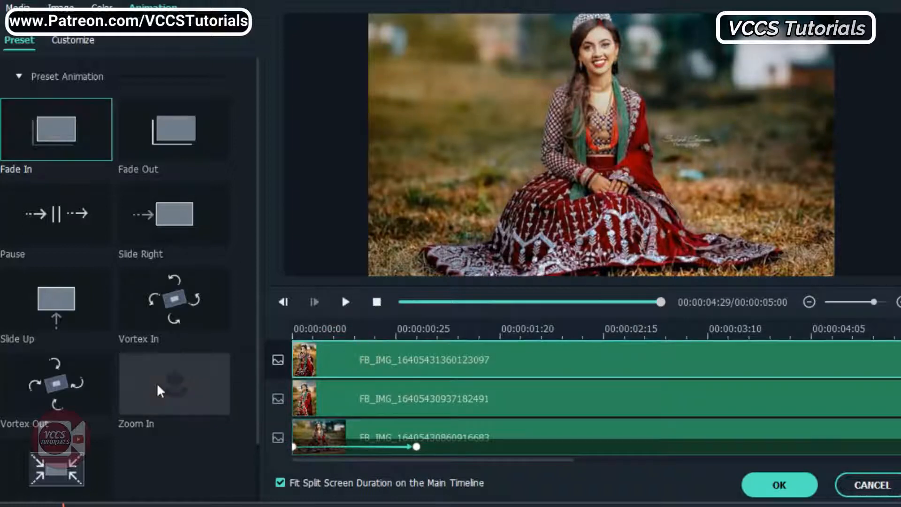
{"action": "left_click", "coordinate": [352, 388]}
{"action": "left_click", "coordinate": [192, 379]}
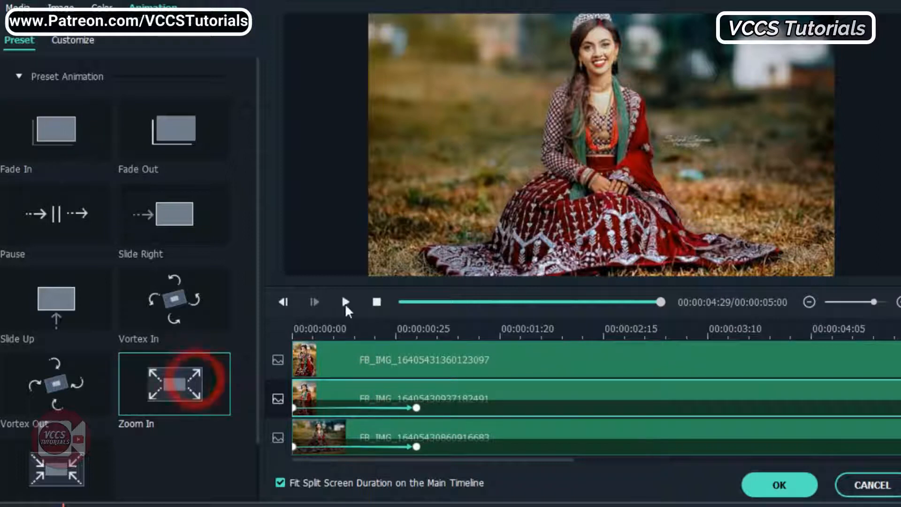
{"action": "left_click", "coordinate": [345, 302]}
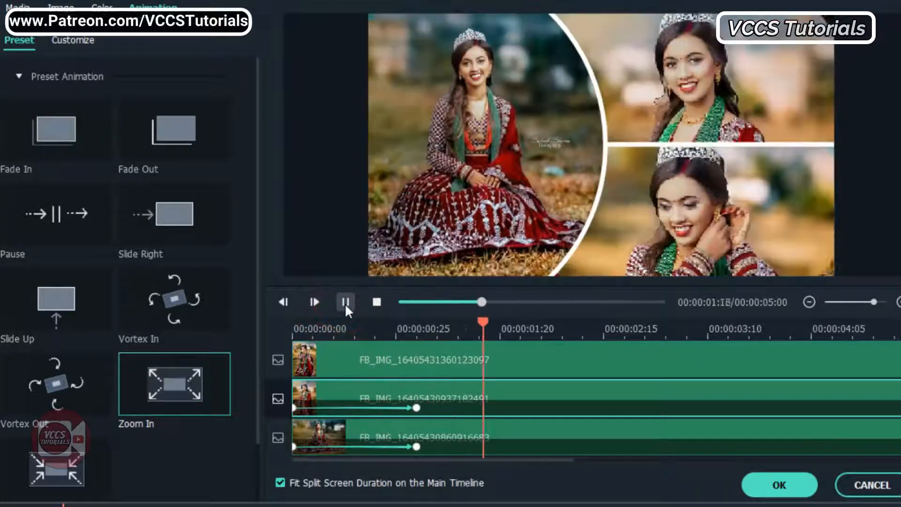
{"action": "left_click", "coordinate": [345, 302]}
- Try the Up Down 1 and To the Right 1 presets on the photo clips, and leave advanced editing without saving changes
{"action": "scroll", "coordinate": [33, 472], "scroll_direction": "down", "scroll_amount": 10}
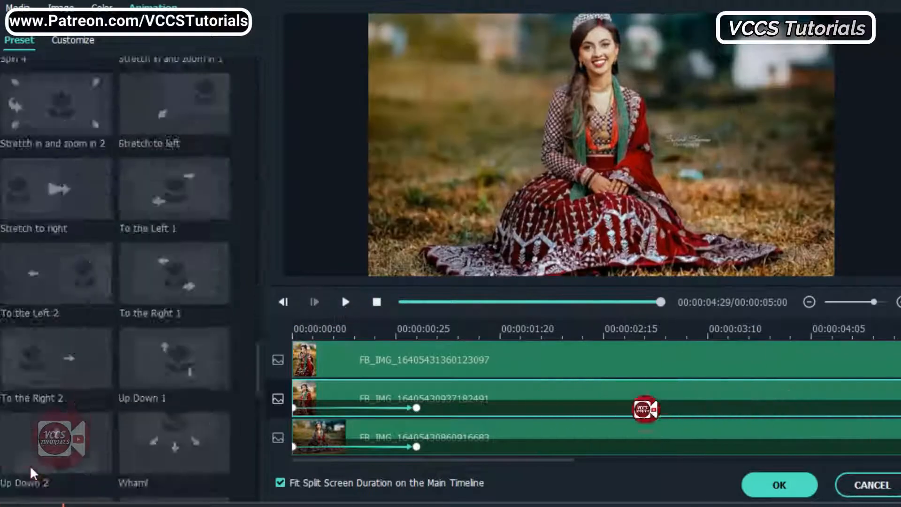
{"action": "double_click", "coordinate": [177, 365]}
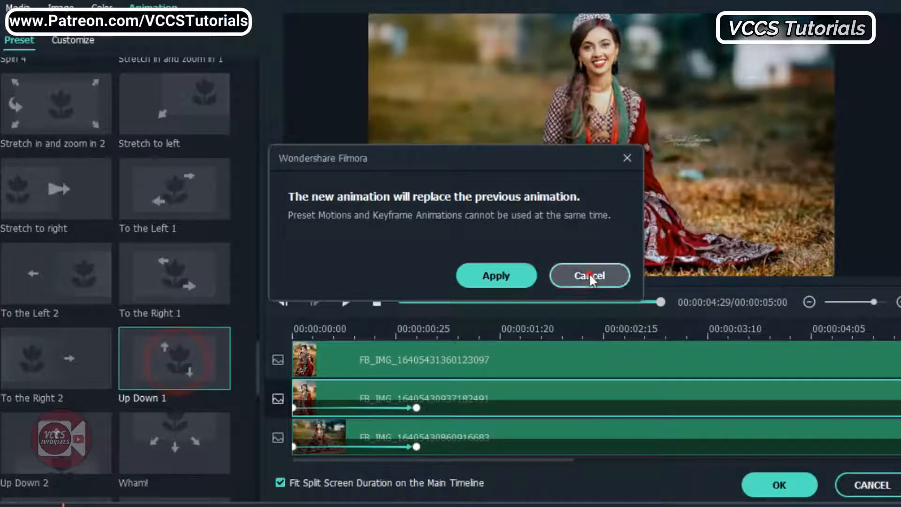
{"action": "left_click", "coordinate": [591, 277]}
{"action": "left_click", "coordinate": [324, 361]}
{"action": "left_click", "coordinate": [166, 278]}
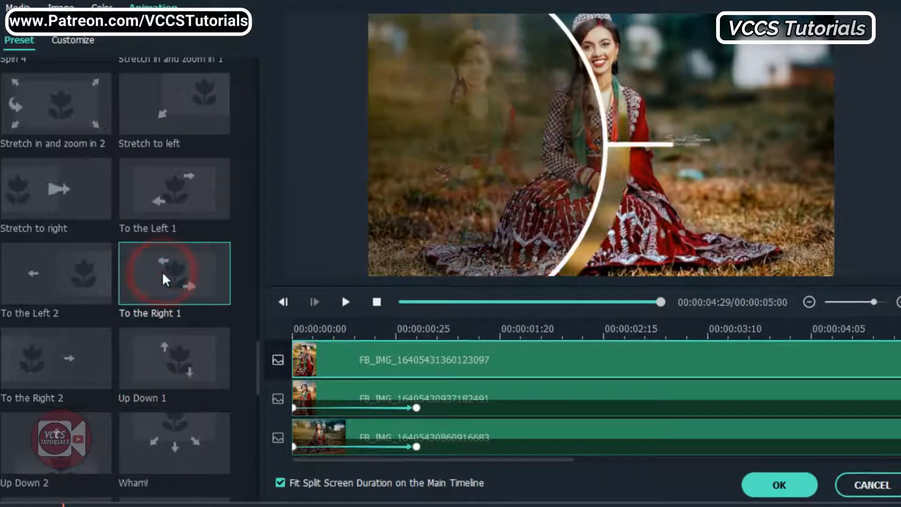
{"action": "left_click", "coordinate": [345, 301]}
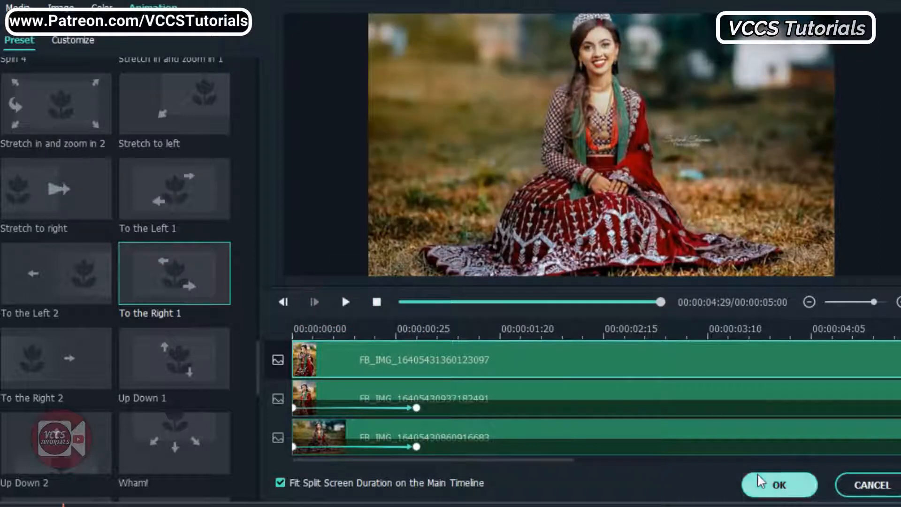
{"action": "left_click", "coordinate": [885, 488]}
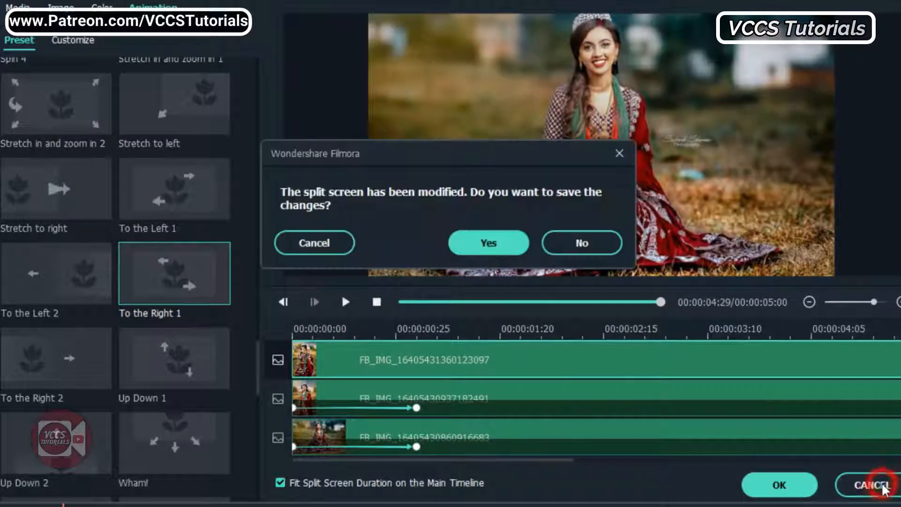
{"action": "left_click", "coordinate": [577, 250]}
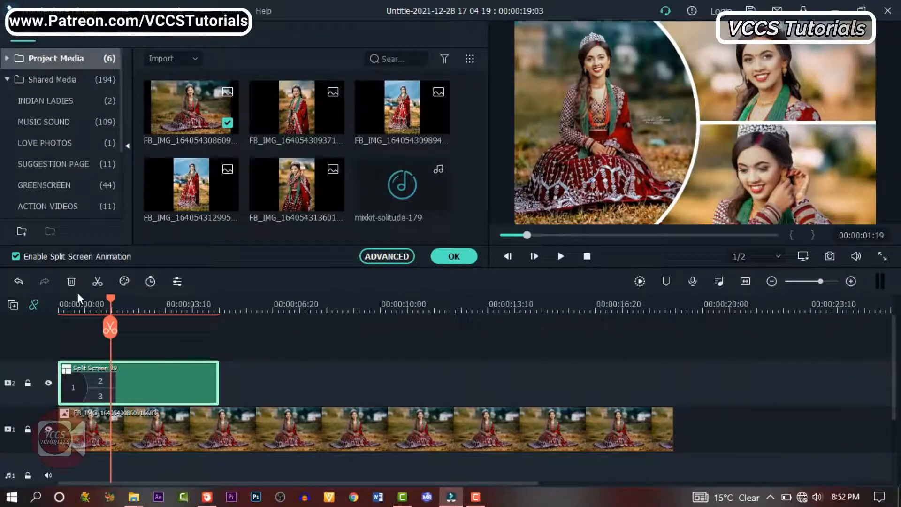
- Play the split screen from the start of the timeline and accept its box settings
{"action": "left_click_drag", "start_coordinate": [110, 302], "coordinate": [54, 313]}
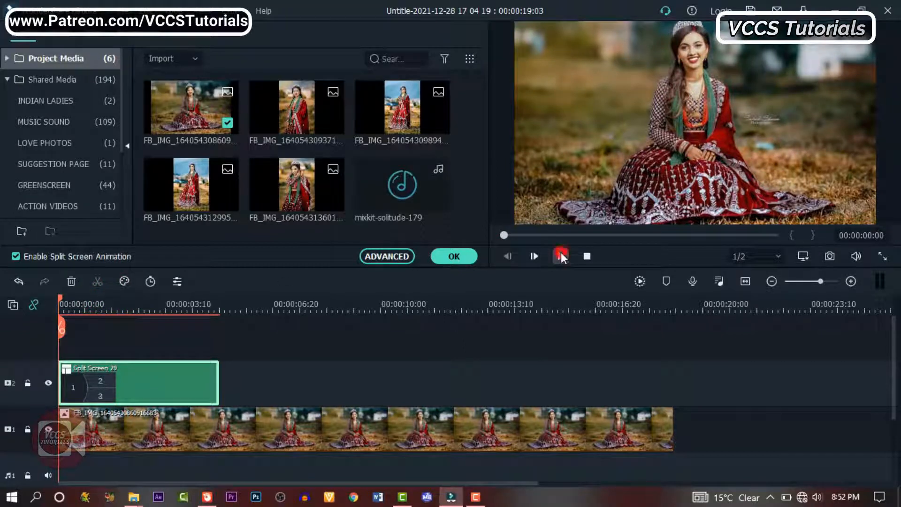
{"action": "left_click", "coordinate": [561, 254]}
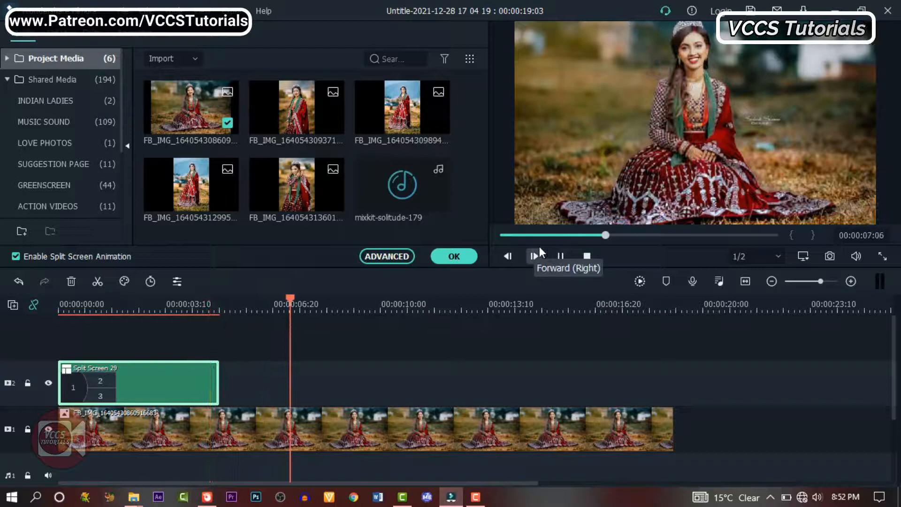
{"action": "key", "text": "space"}
{"action": "left_click", "coordinate": [455, 257]}
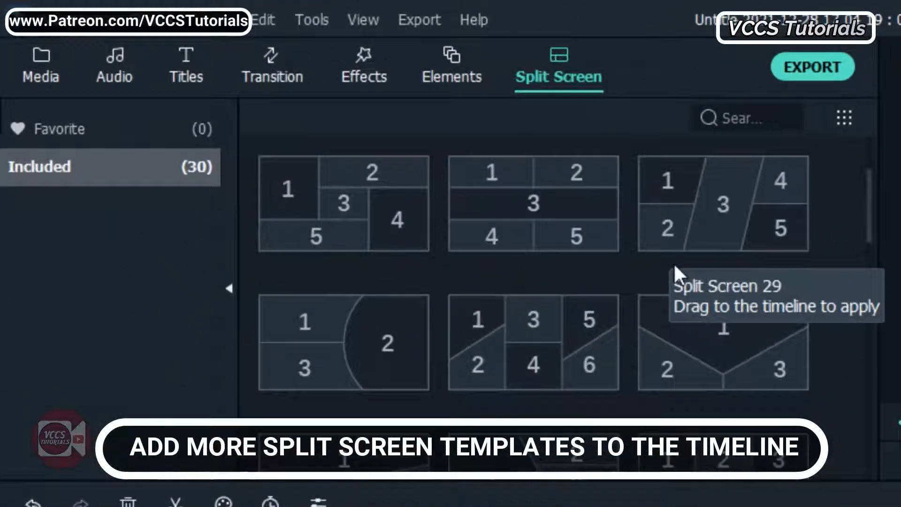
- Add the two-box template with the slanted divider directly after Split Screen 29 on the second video track
{"action": "scroll", "coordinate": [675, 266], "scroll_direction": "down", "scroll_amount": 2}
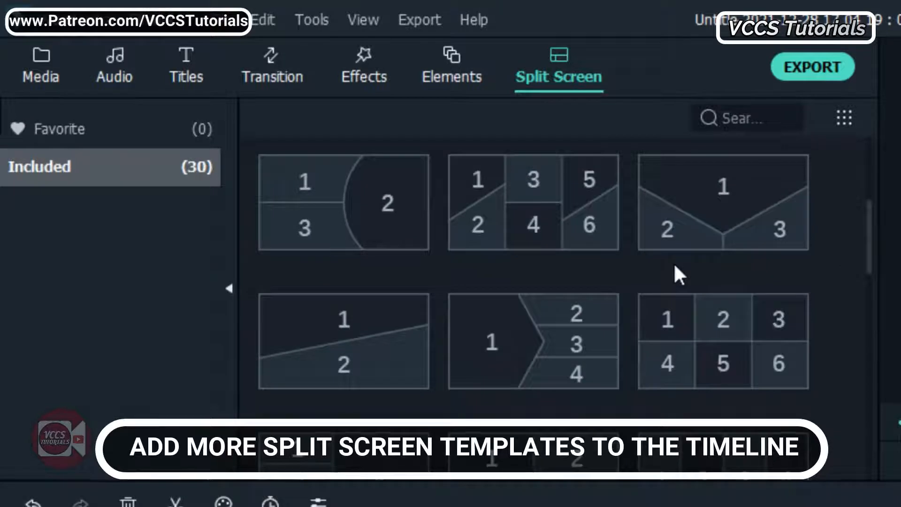
{"action": "scroll", "coordinate": [674, 267], "scroll_direction": "down", "scroll_amount": 4}
{"action": "scroll", "coordinate": [675, 266], "scroll_direction": "down", "scroll_amount": 4}
{"action": "scroll", "coordinate": [675, 267], "scroll_direction": "up", "scroll_amount": 8}
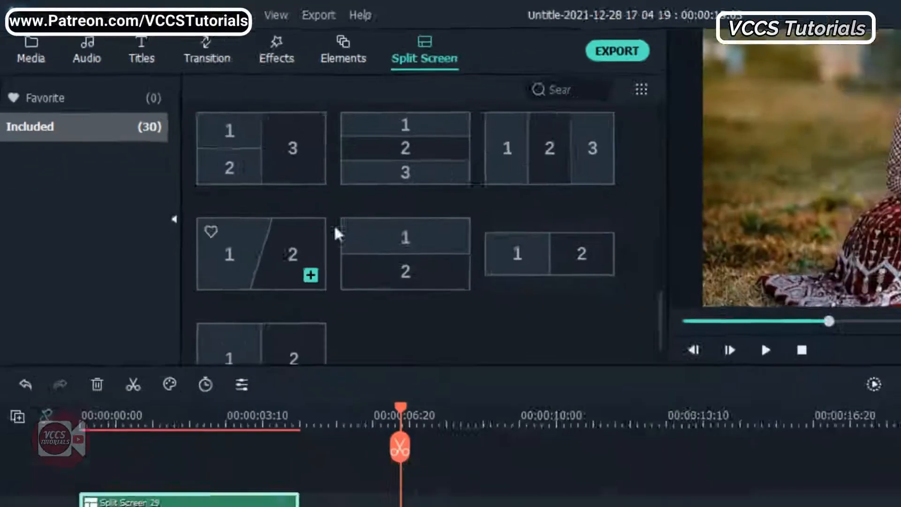
{"action": "left_click_drag", "start_coordinate": [191, 191], "coordinate": [245, 406]}
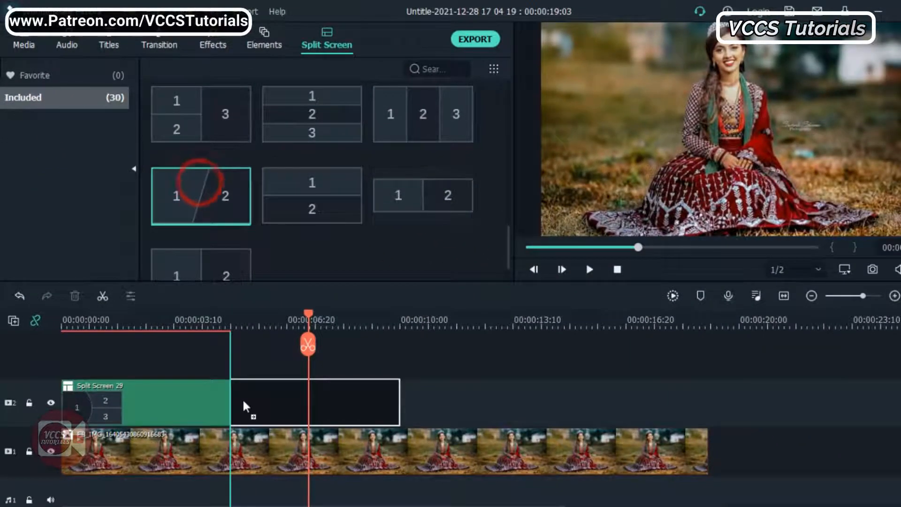
{"action": "left_click", "coordinate": [615, 134]}
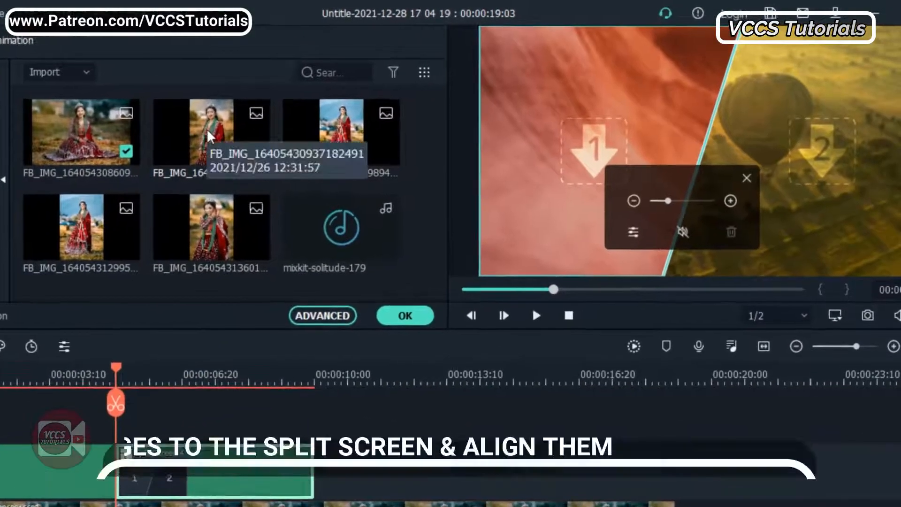
{"action": "left_click_drag", "start_coordinate": [303, 115], "coordinate": [644, 150]}
{"action": "left_click_drag", "start_coordinate": [605, 174], "coordinate": [605, 176]}
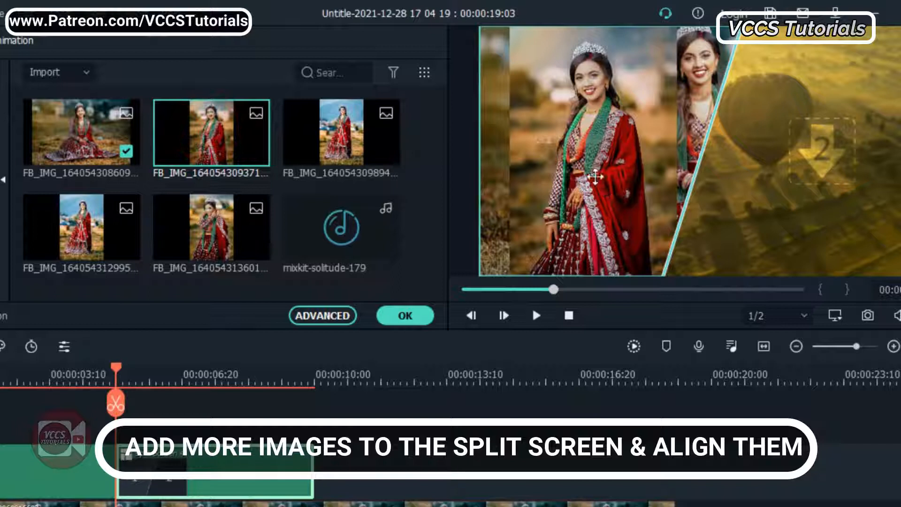
{"action": "left_click", "coordinate": [595, 177]}
{"action": "left_click", "coordinate": [731, 201]}
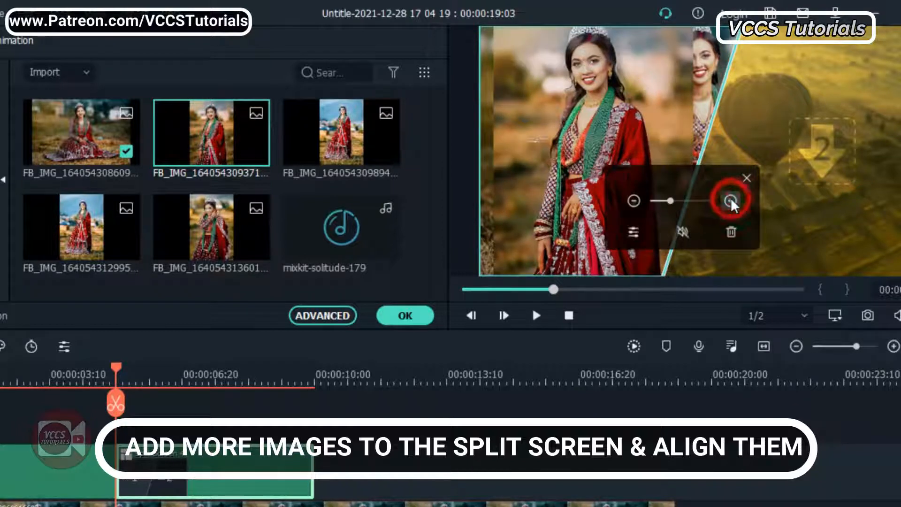
{"action": "left_click", "coordinate": [730, 201]}
{"action": "left_click", "coordinate": [731, 200]}
{"action": "left_click_drag", "start_coordinate": [583, 67], "coordinate": [595, 121]}
{"action": "left_click", "coordinate": [782, 143]}
{"action": "left_click_drag", "start_coordinate": [341, 134], "coordinate": [808, 196]}
{"action": "left_click", "coordinate": [808, 197]}
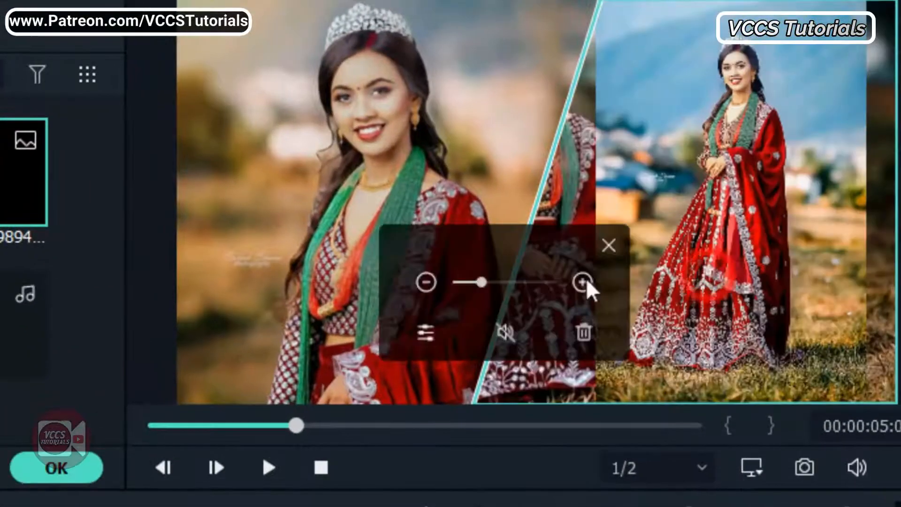
{"action": "left_click", "coordinate": [584, 281]}
{"action": "left_click", "coordinate": [584, 281]}
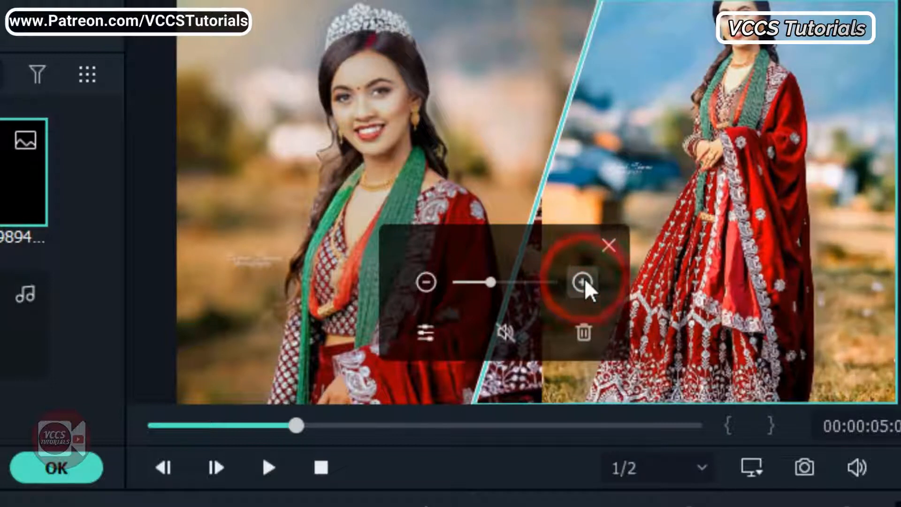
{"action": "left_click_drag", "start_coordinate": [793, 217], "coordinate": [757, 304]}
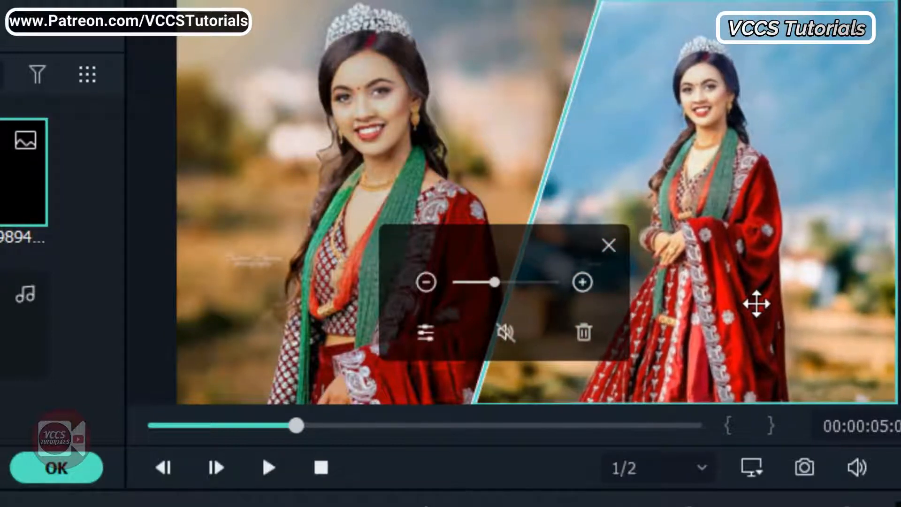
- Play back the change from the first split screen to the slanted one
{"action": "left_click", "coordinate": [266, 467]}
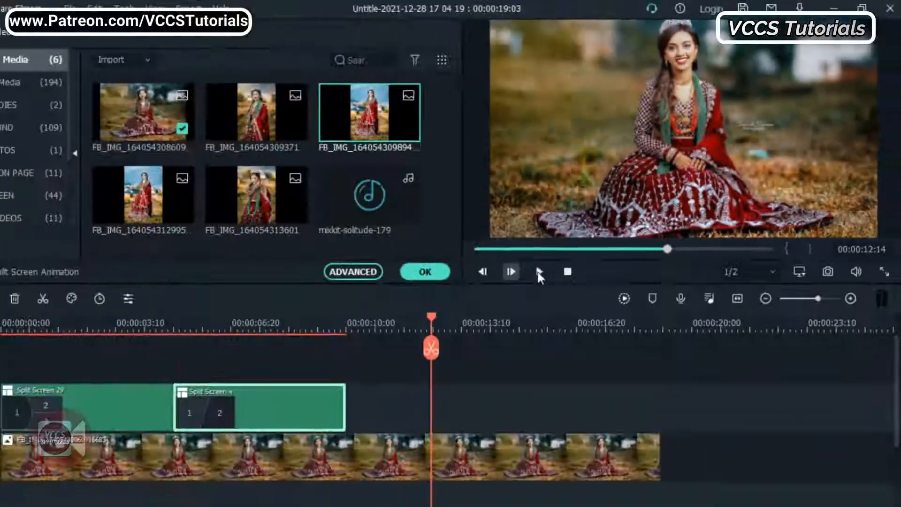
{"action": "left_click", "coordinate": [312, 435]}
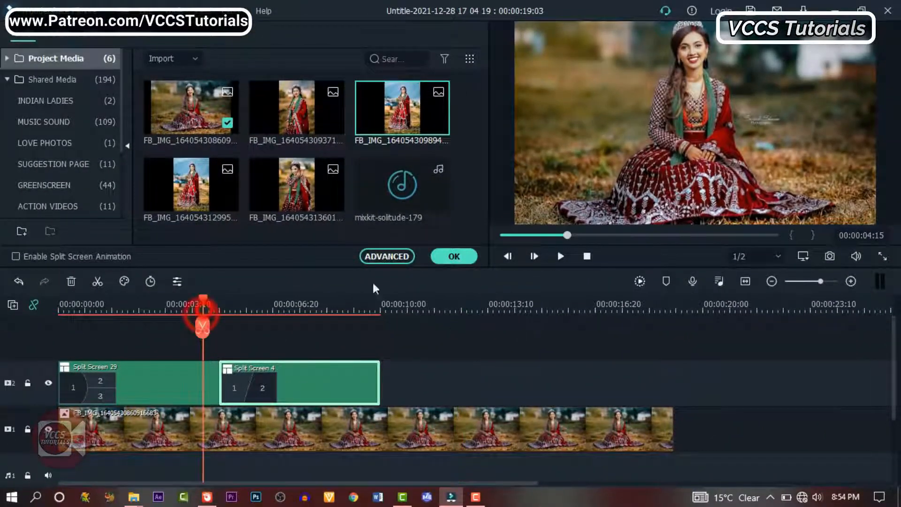
{"action": "left_click", "coordinate": [562, 254]}
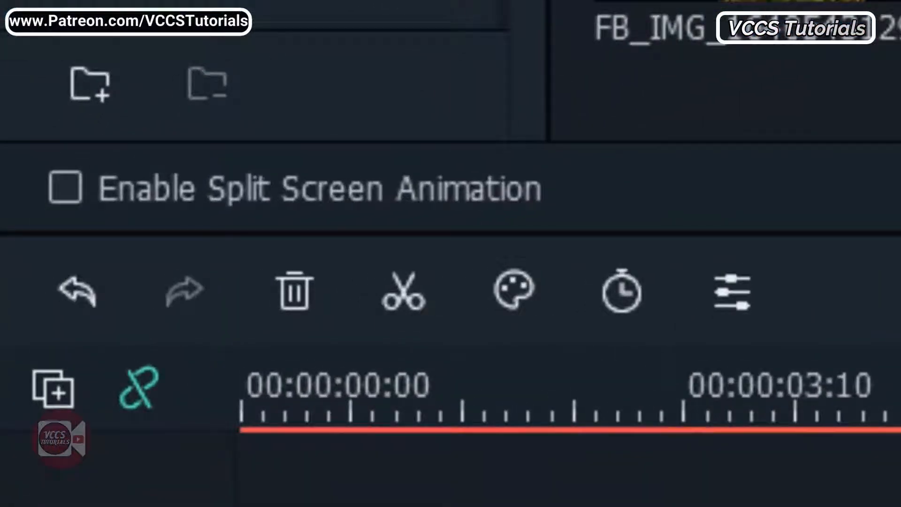
- Enable split screen animation for the slanted split screen and play the animated result
{"action": "left_click", "coordinate": [64, 188]}
{"action": "left_click", "coordinate": [851, 359]}
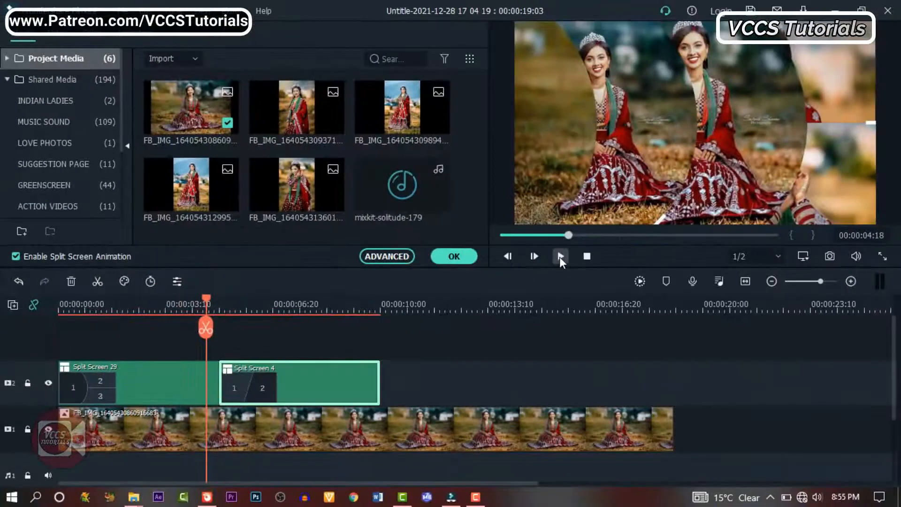
{"action": "left_click", "coordinate": [560, 257]}
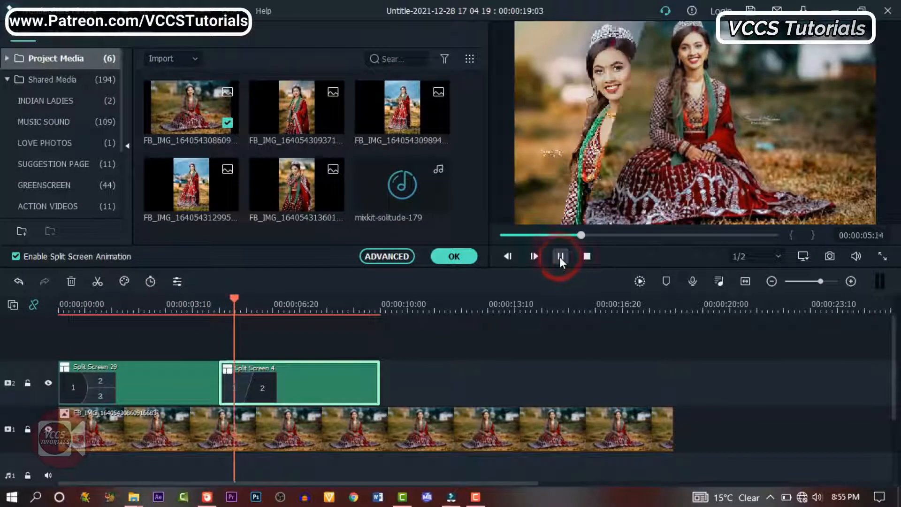
{"action": "key", "text": "space"}
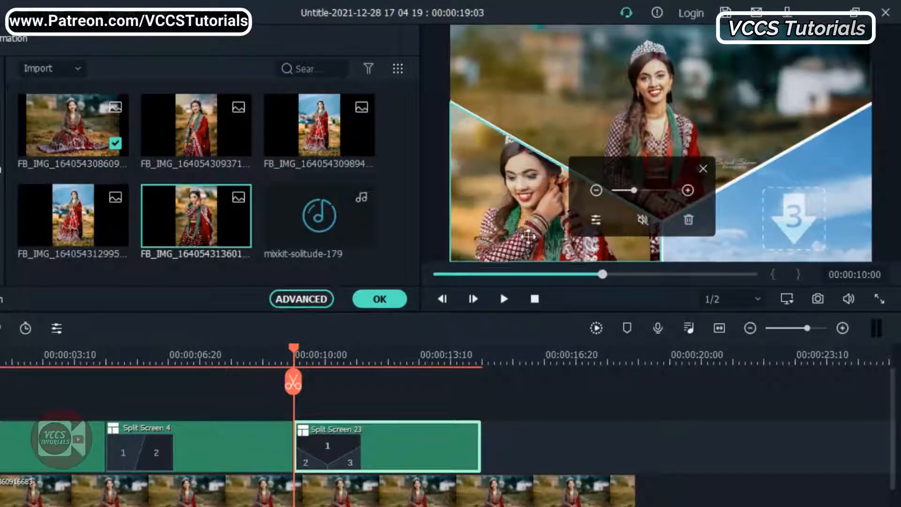
- Fill box 3 of the V-shaped split screen and add the six-box grid template directly after it on the second video track
{"action": "left_click", "coordinate": [818, 231]}
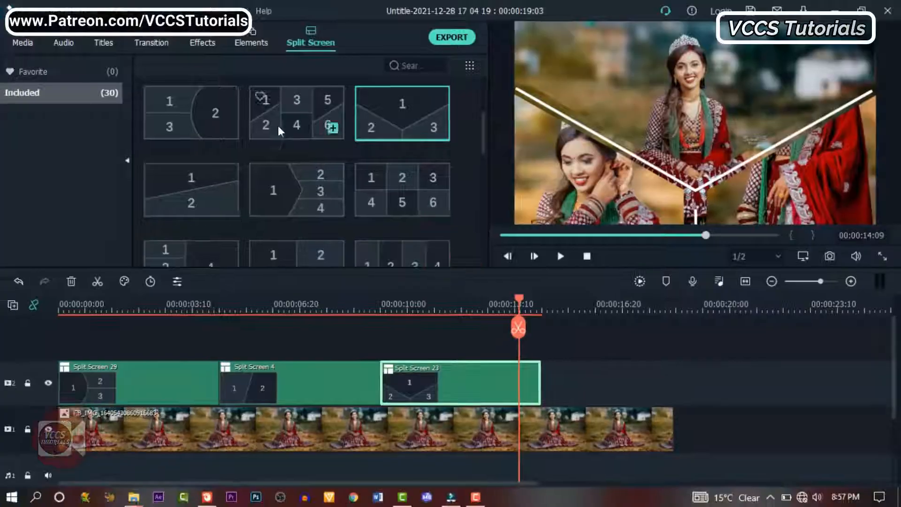
{"action": "scroll", "coordinate": [278, 131], "scroll_direction": "down", "scroll_amount": 3}
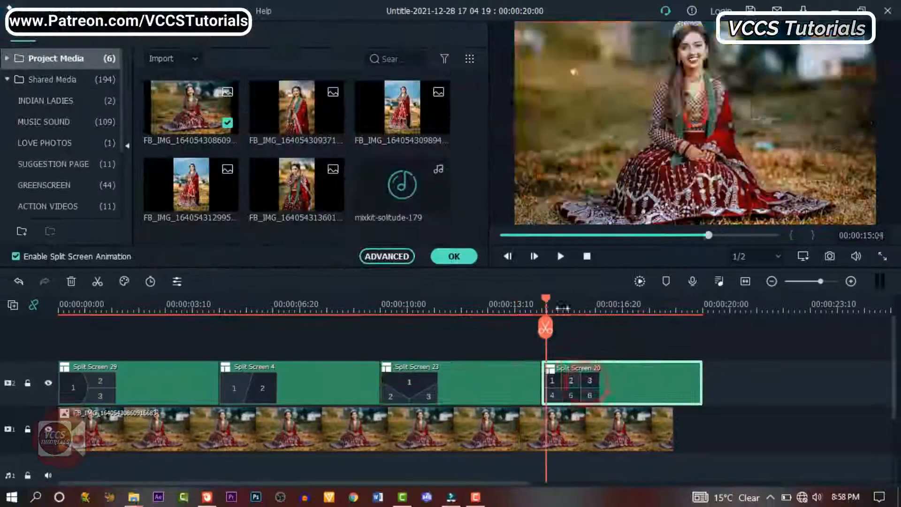
{"action": "left_click", "coordinate": [561, 308]}
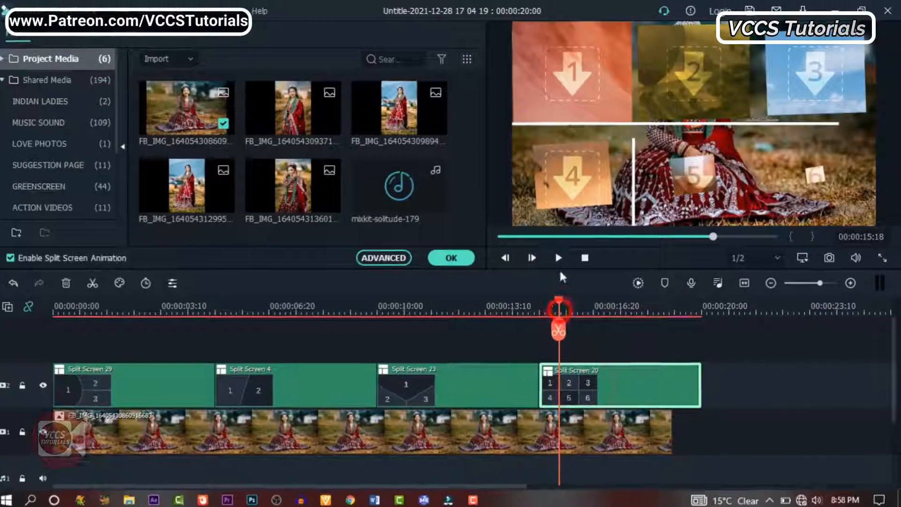
{"action": "left_click", "coordinate": [562, 63]}
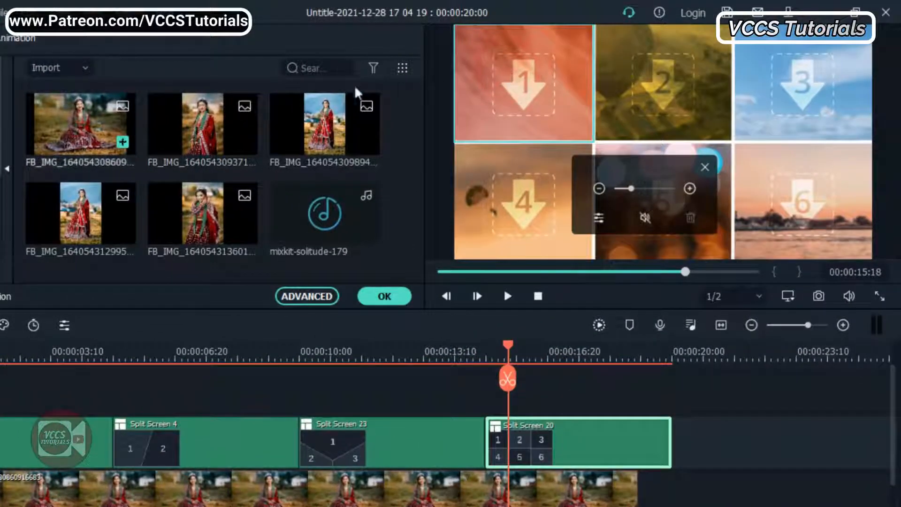
{"action": "left_click", "coordinate": [66, 118]}
{"action": "left_click_drag", "start_coordinate": [521, 106], "coordinate": [521, 107]}
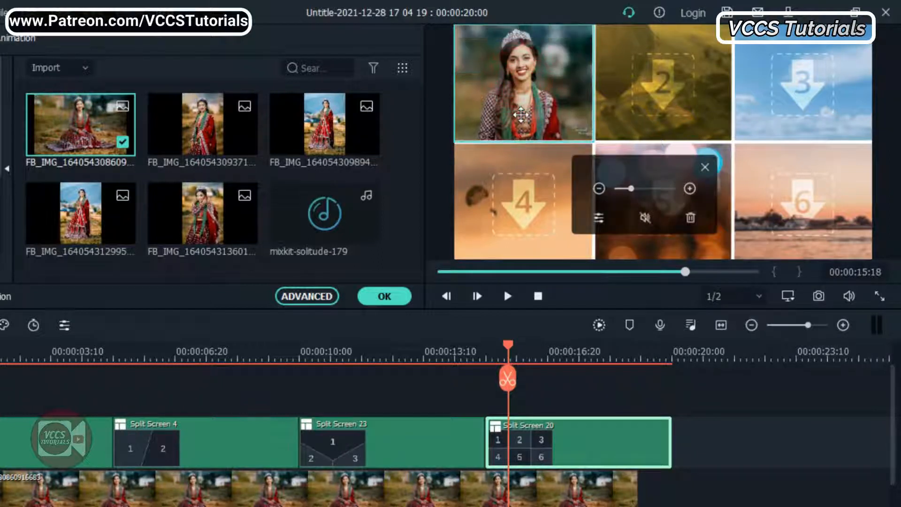
{"action": "left_click_drag", "start_coordinate": [75, 124], "coordinate": [521, 188]}
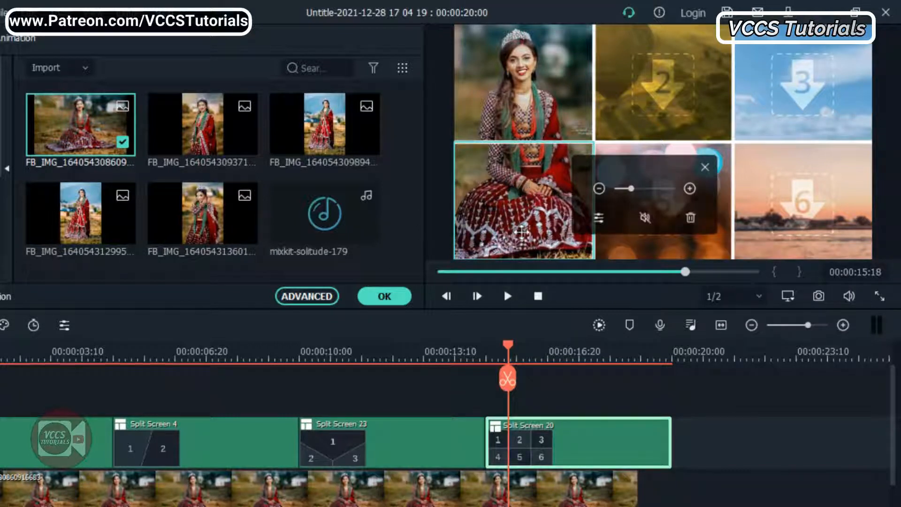
{"action": "mouse_move", "coordinate": [521, 234]}
{"action": "left_mouse_down"}
{"action": "mouse_move", "coordinate": [524, 204]}
{"action": "mouse_move", "coordinate": [522, 224]}
{"action": "left_mouse_up"}
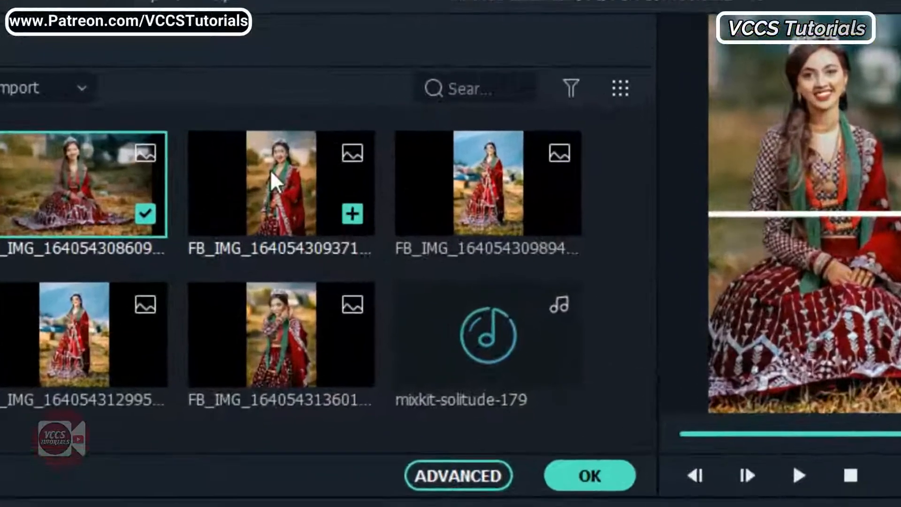
{"action": "left_click_drag", "start_coordinate": [195, 115], "coordinate": [255, 118]}
{"action": "left_click_drag", "start_coordinate": [377, 178], "coordinate": [835, 171]}
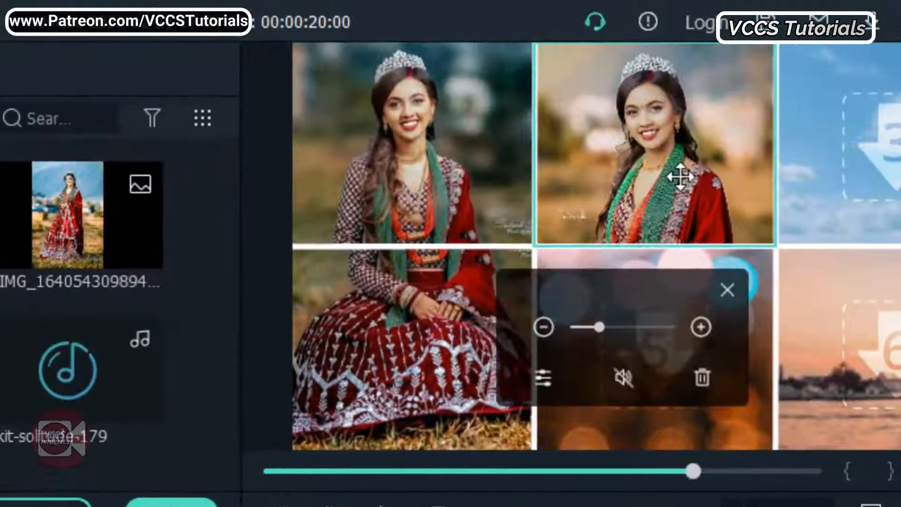
{"action": "left_click_drag", "start_coordinate": [680, 177], "coordinate": [679, 177]}
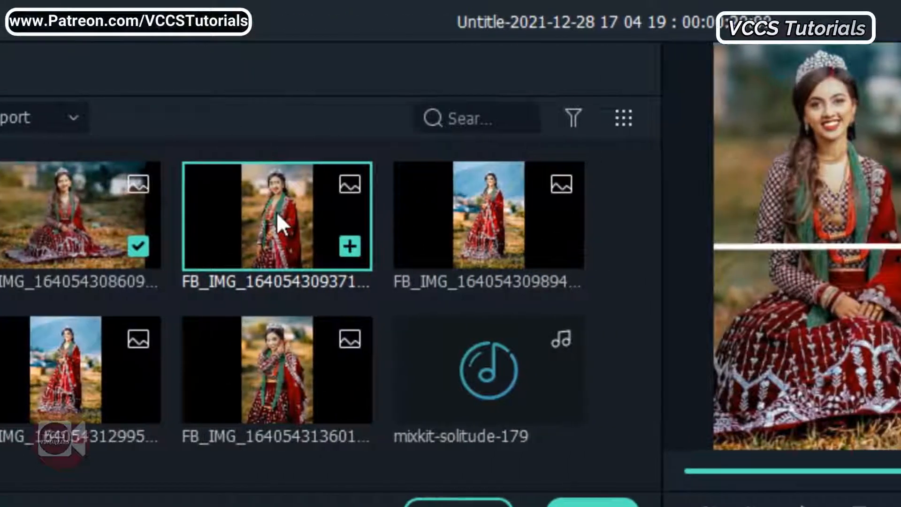
{"action": "left_click_drag", "start_coordinate": [277, 215], "coordinate": [710, 368]}
{"action": "left_click", "coordinate": [527, 325]}
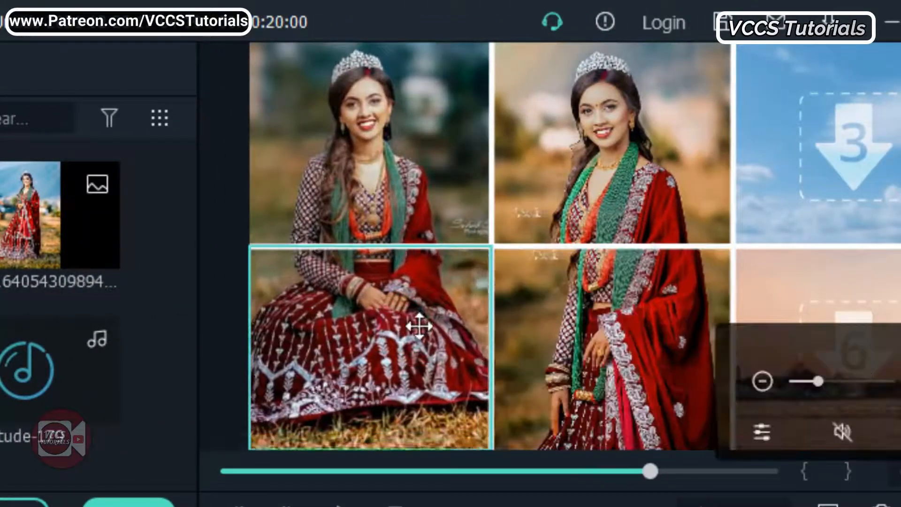
{"action": "left_click", "coordinate": [573, 333]}
{"action": "left_click", "coordinate": [847, 153]}
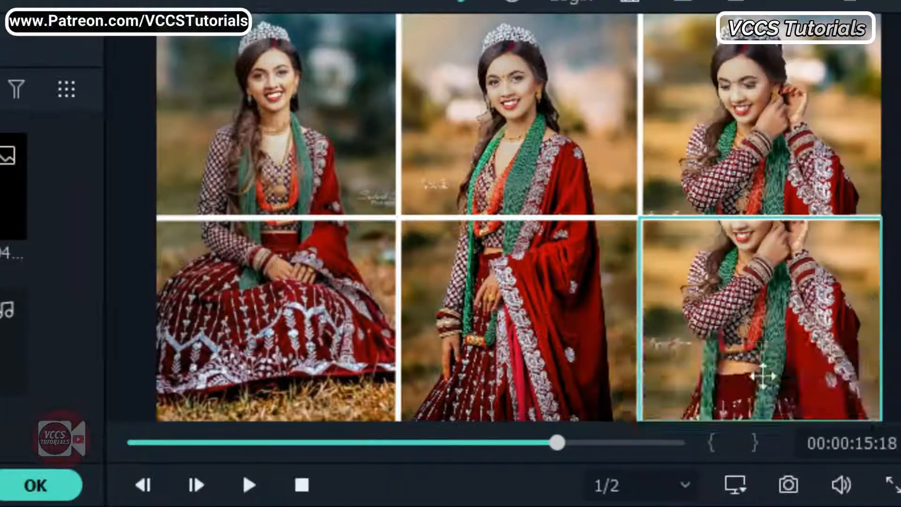
{"action": "left_click", "coordinate": [873, 344]}
{"action": "left_click_drag", "start_coordinate": [604, 330], "coordinate": [555, 318]}
{"action": "left_click_drag", "start_coordinate": [785, 328], "coordinate": [784, 351]}
{"action": "left_click_drag", "start_coordinate": [817, 92], "coordinate": [817, 107]}
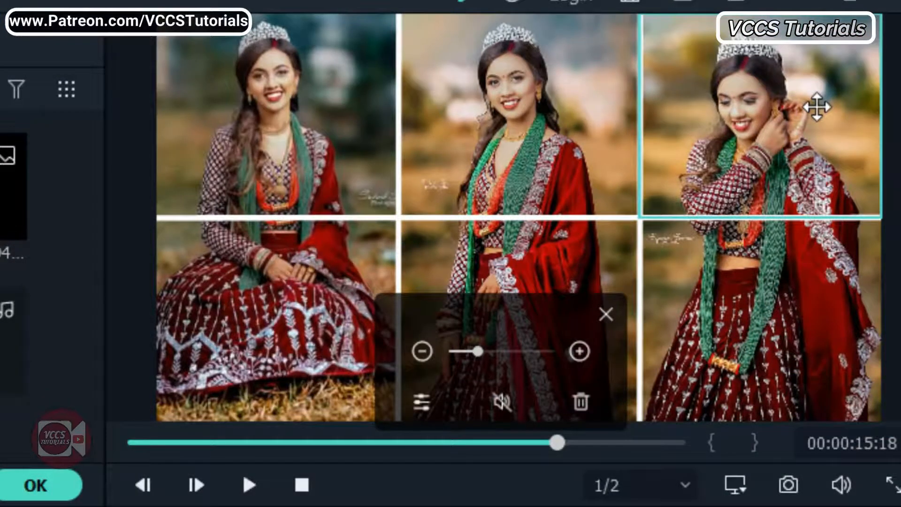
{"action": "left_click", "coordinate": [249, 483]}
{"action": "left_click", "coordinate": [55, 487]}
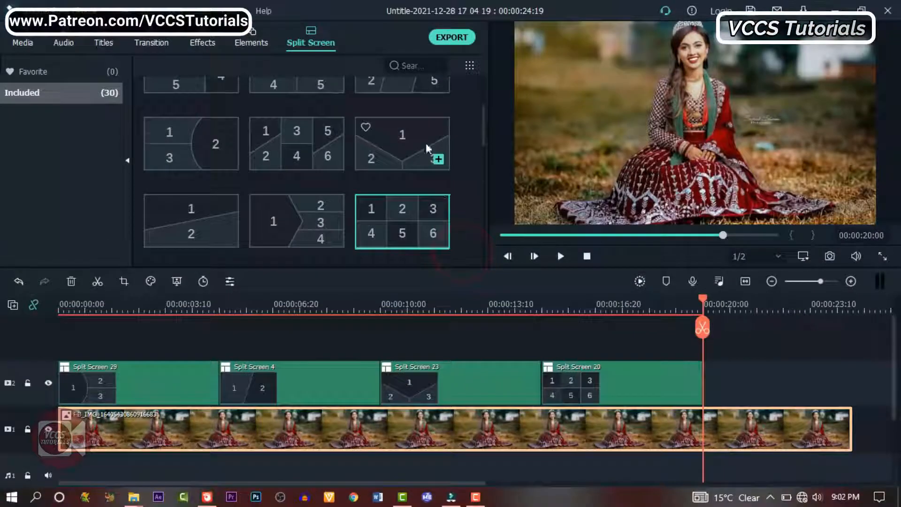
- Add the four-column split screen template directly after Split Screen 20 and open its box settings
{"action": "scroll", "coordinate": [426, 147], "scroll_direction": "down", "scroll_amount": 2}
{"action": "left_click_drag", "start_coordinate": [417, 132], "coordinate": [711, 387]}
{"action": "double_click", "coordinate": [723, 386]}
{"action": "left_click", "coordinate": [566, 131]}
{"action": "left_click_drag", "start_coordinate": [190, 185], "coordinate": [563, 152]}
{"action": "left_click", "coordinate": [649, 148]}
{"action": "left_click_drag", "start_coordinate": [296, 185], "coordinate": [648, 171]}
{"action": "left_click", "coordinate": [740, 130]}
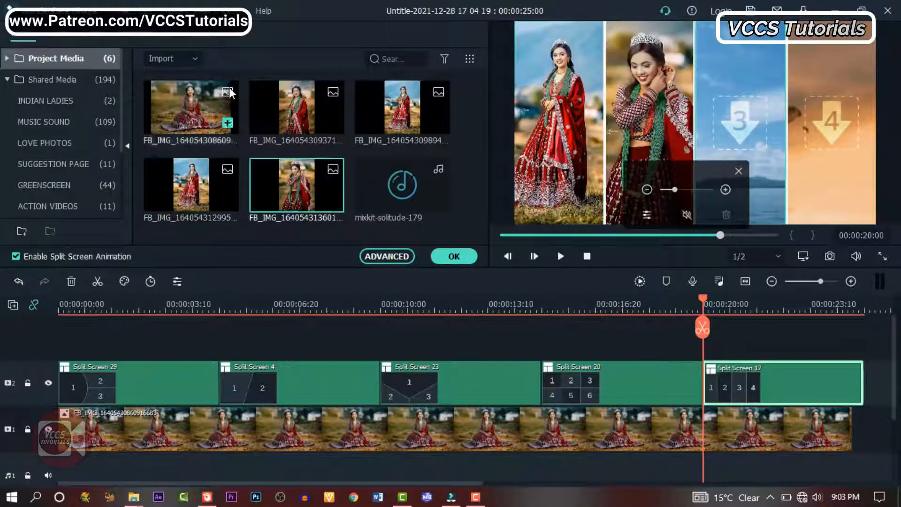
{"action": "left_click_drag", "start_coordinate": [298, 110], "coordinate": [734, 168]}
{"action": "left_click_drag", "start_coordinate": [191, 108], "coordinate": [834, 144]}
- Play the four-column split screen from just before its start
{"action": "left_click_drag", "start_coordinate": [704, 303], "coordinate": [680, 313]}
{"action": "key", "text": "space"}
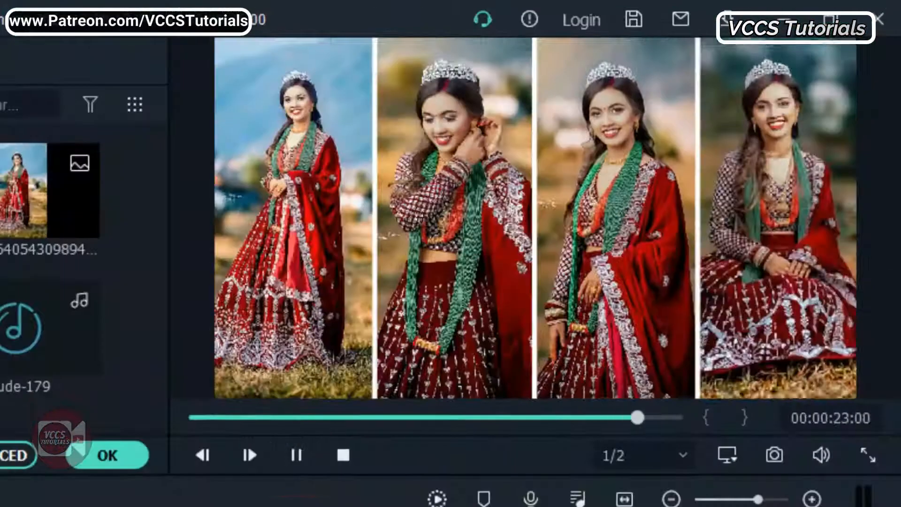
{"action": "key", "text": "space"}
- Add the five-box template with uneven rectangles directly after the four-column split screen on the second video track
{"action": "left_click_drag", "start_coordinate": [475, 483], "coordinate": [573, 483]}
{"action": "left_click_drag", "start_coordinate": [635, 298], "coordinate": [2, 370]}
{"action": "scroll", "coordinate": [406, 204], "scroll_direction": "up", "scroll_amount": 5}
{"action": "left_click_drag", "start_coordinate": [407, 204], "coordinate": [614, 368]}
{"action": "left_click_drag", "start_coordinate": [191, 107], "coordinate": [584, 79]}
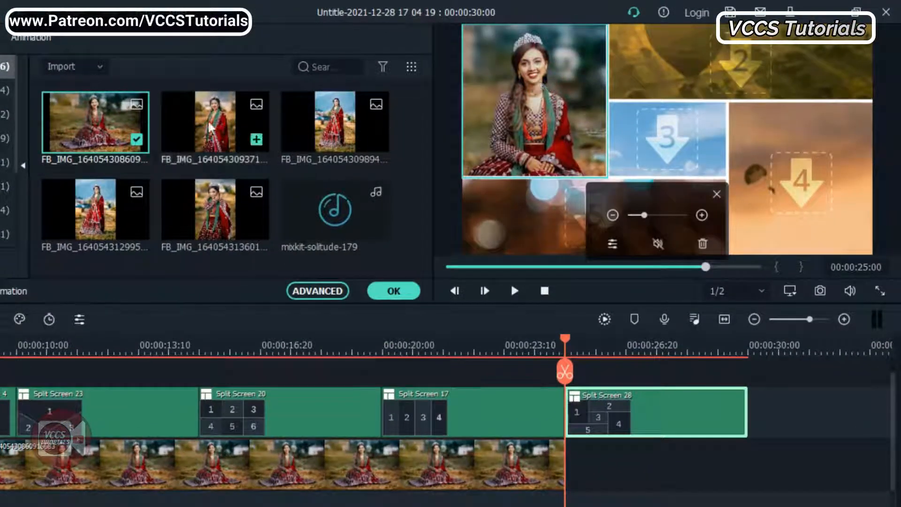
{"action": "left_click_drag", "start_coordinate": [215, 122], "coordinate": [825, 177]}
{"action": "left_click_drag", "start_coordinate": [215, 122], "coordinate": [770, 75]}
{"action": "left_click_drag", "start_coordinate": [740, 50], "coordinate": [756, 38]}
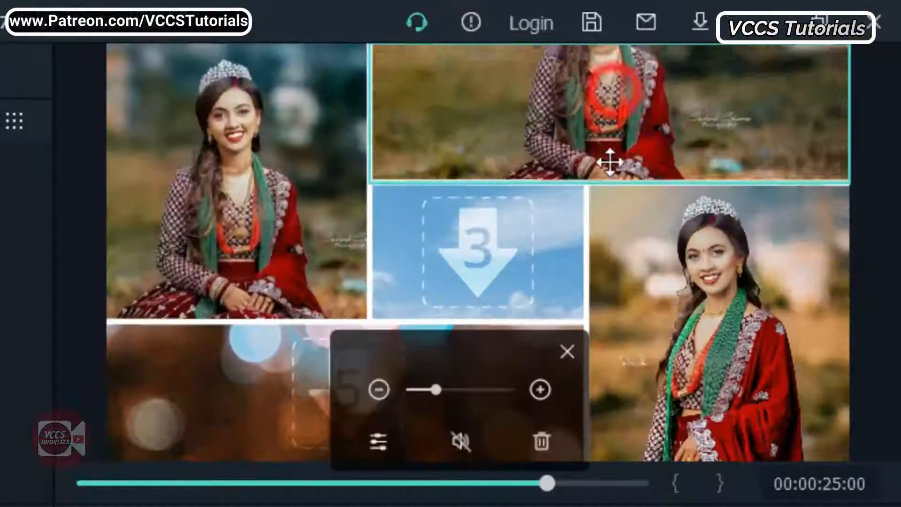
- Fill boxes 3 and 5 of the five-box split screen with photos, enlarging and repositioning the last one placed
{"action": "left_click_drag", "start_coordinate": [294, 186], "coordinate": [554, 237]}
{"action": "left_click_drag", "start_coordinate": [652, 202], "coordinate": [404, 416]}
{"action": "left_click", "coordinate": [598, 390]}
{"action": "left_click", "coordinate": [598, 389]}
{"action": "left_click_drag", "start_coordinate": [353, 385], "coordinate": [549, 360]}
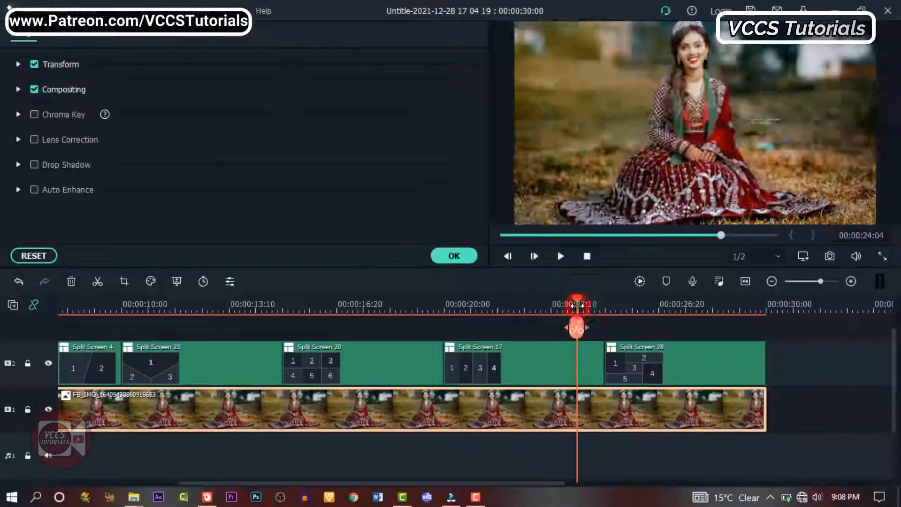
- Close the background clip's settings and apply the Square Blur effect to the background photo on the first video track
{"action": "left_click", "coordinate": [455, 256]}
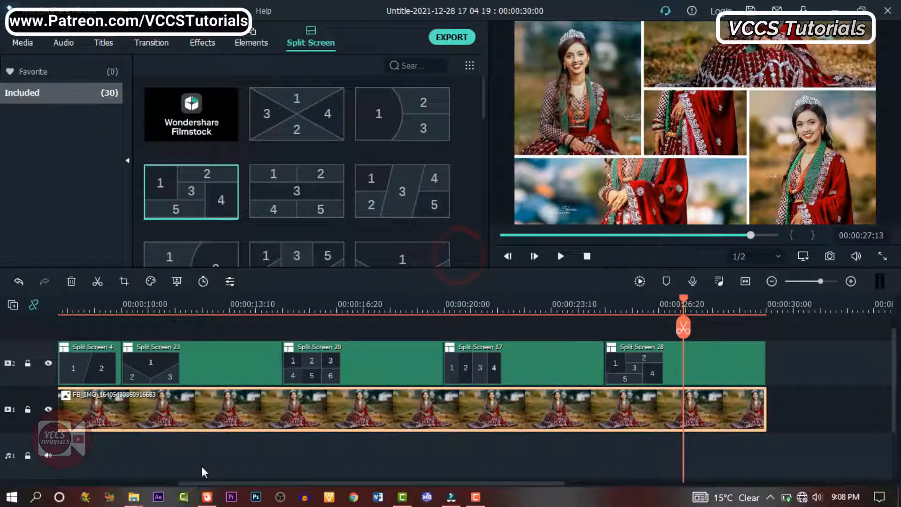
{"action": "left_click", "coordinate": [745, 282]}
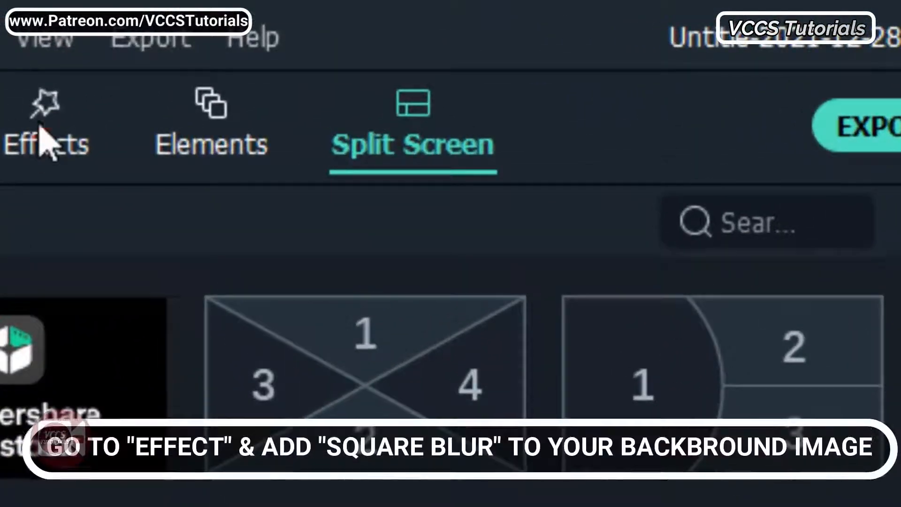
{"action": "left_click", "coordinate": [47, 141]}
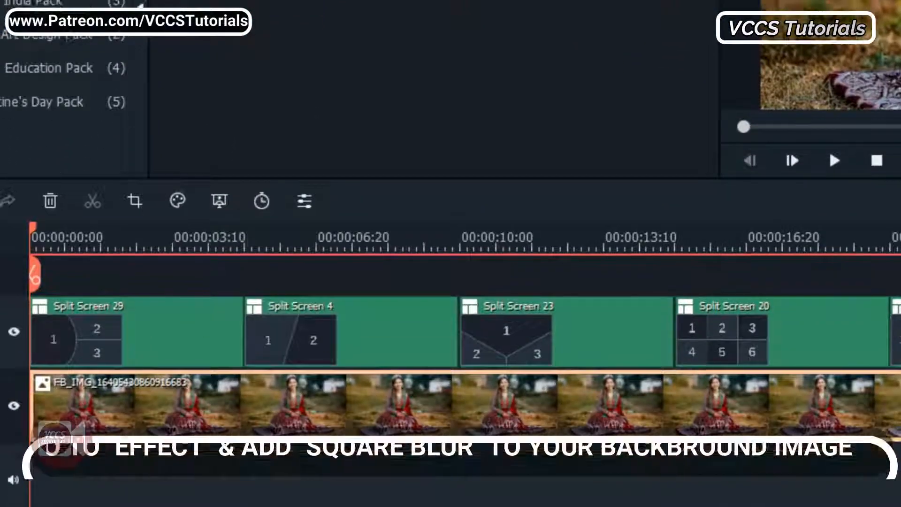
{"action": "left_click_drag", "start_coordinate": [206, 1], "coordinate": [233, 379]}
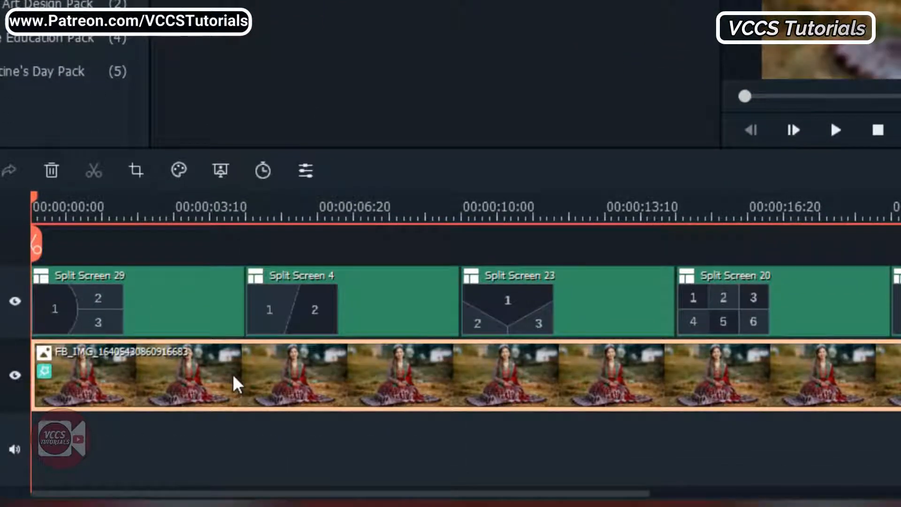
- Scrub through the timeline to check the blurred background behind the split screens, and return to the start
{"action": "left_click_drag", "start_coordinate": [67, 211], "coordinate": [225, 206]}
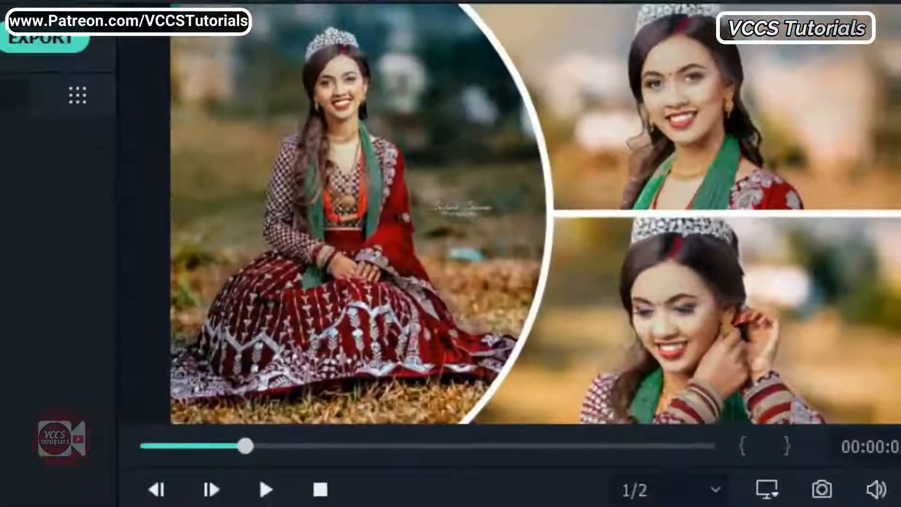
{"action": "left_click_drag", "start_coordinate": [206, 305], "coordinate": [713, 389]}
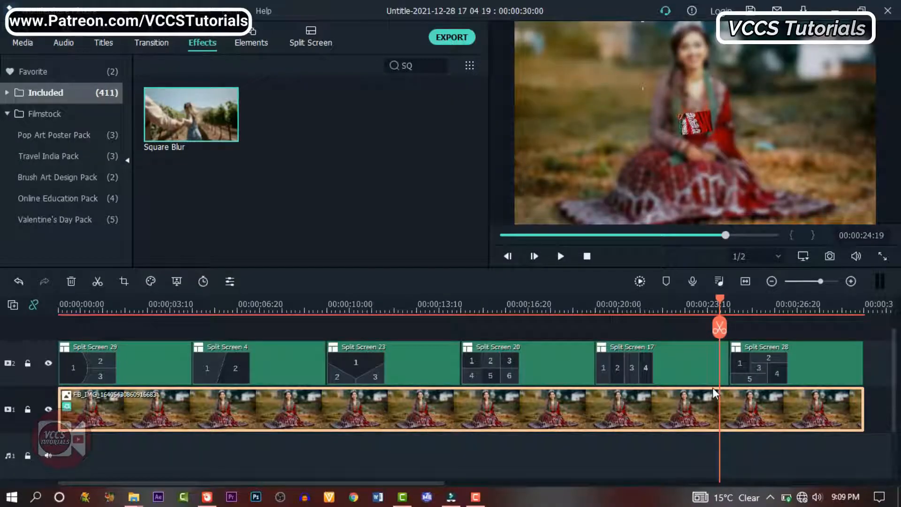
{"action": "left_click_drag", "start_coordinate": [679, 394], "coordinate": [203, 393]}
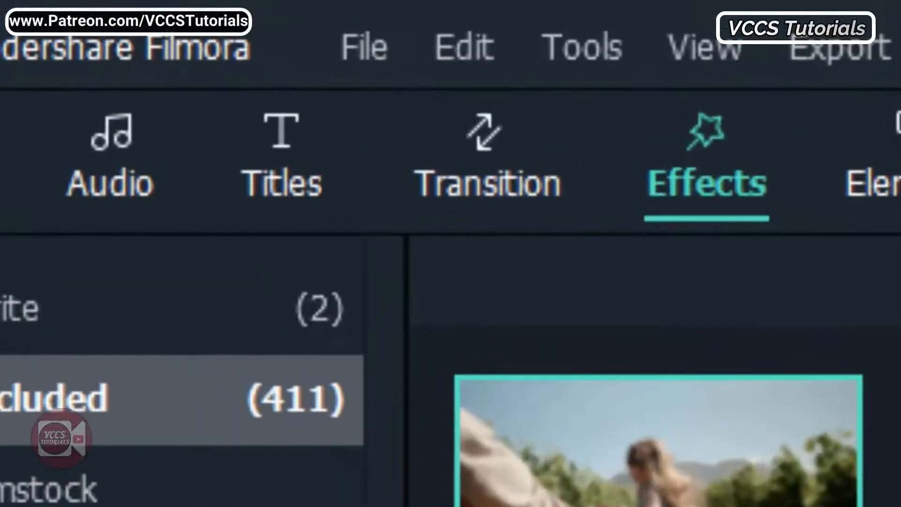
- Add the Orb 2 transition between Split Screen 29 and Split Screen 4 and preview it
{"action": "left_click", "coordinate": [462, 185]}
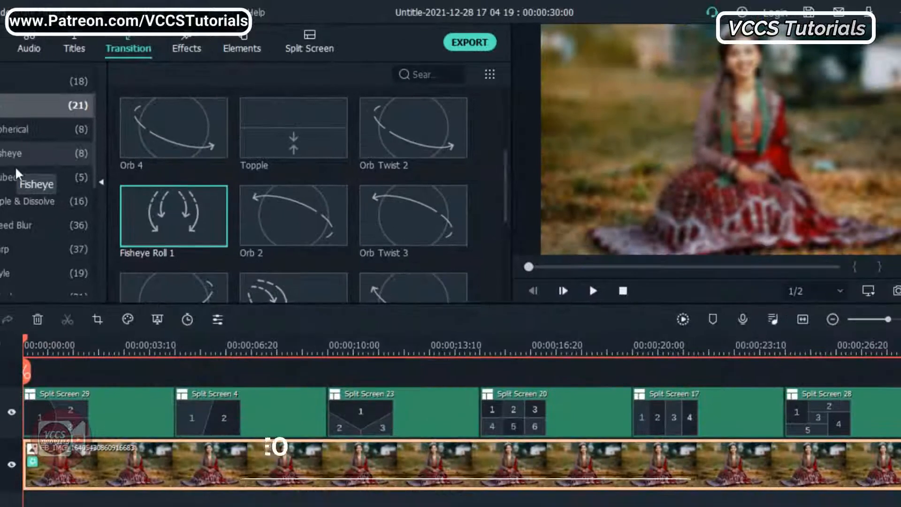
{"action": "left_click_drag", "start_coordinate": [294, 216], "coordinate": [178, 413]}
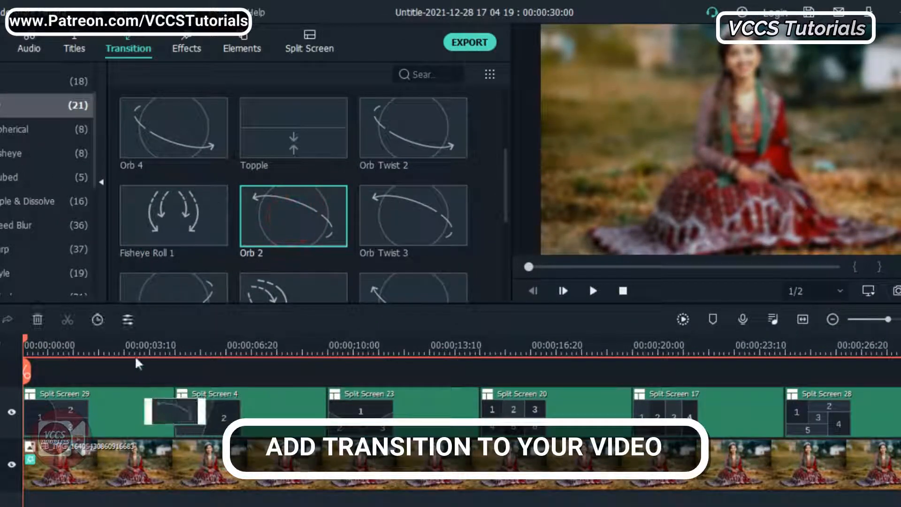
{"action": "left_click", "coordinate": [136, 362]}
{"action": "left_click", "coordinate": [593, 291]}
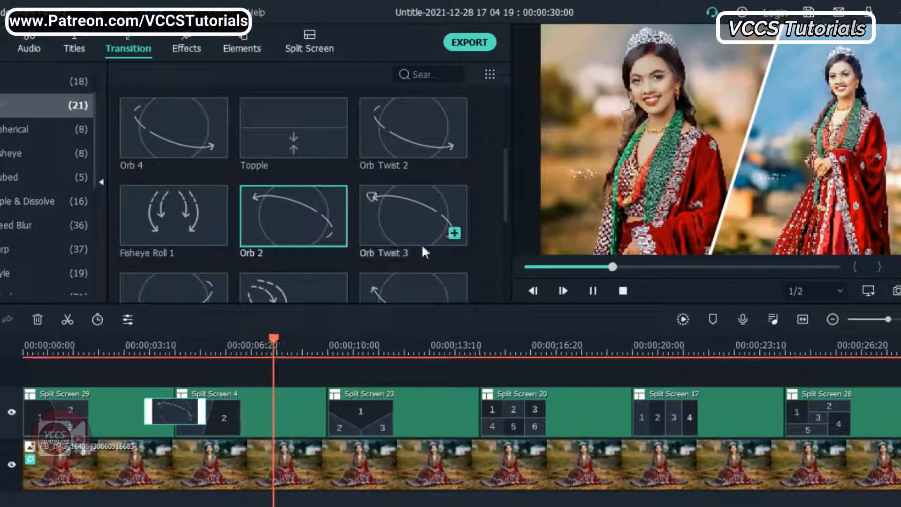
{"action": "key", "text": "space"}
- Add the Box Turn 2 transition between Split Screen 4 and Split Screen 23 and preview it
{"action": "scroll", "coordinate": [421, 245], "scroll_direction": "down", "scroll_amount": 2}
{"action": "scroll", "coordinate": [422, 246], "scroll_direction": "up", "scroll_amount": 5}
{"action": "scroll", "coordinate": [422, 245], "scroll_direction": "down", "scroll_amount": 3}
{"action": "scroll", "coordinate": [422, 246], "scroll_direction": "up", "scroll_amount": 3}
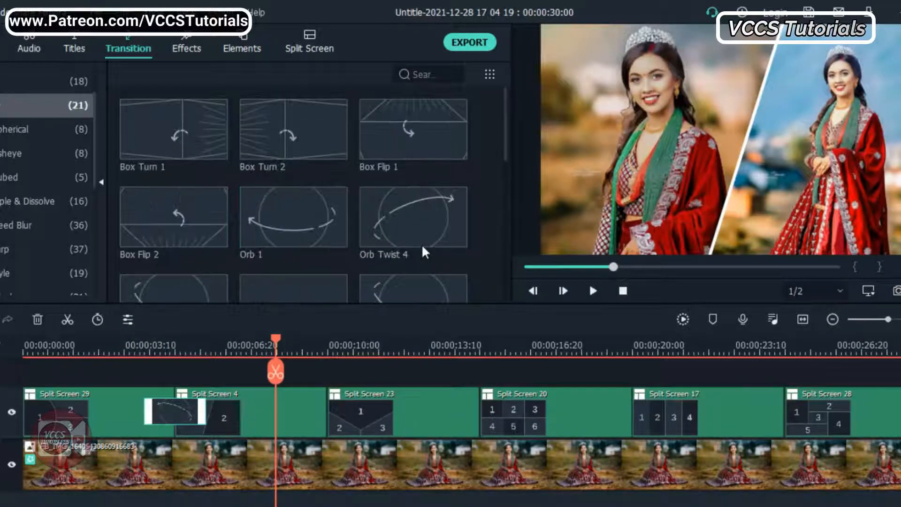
{"action": "mouse_move", "coordinate": [311, 123]}
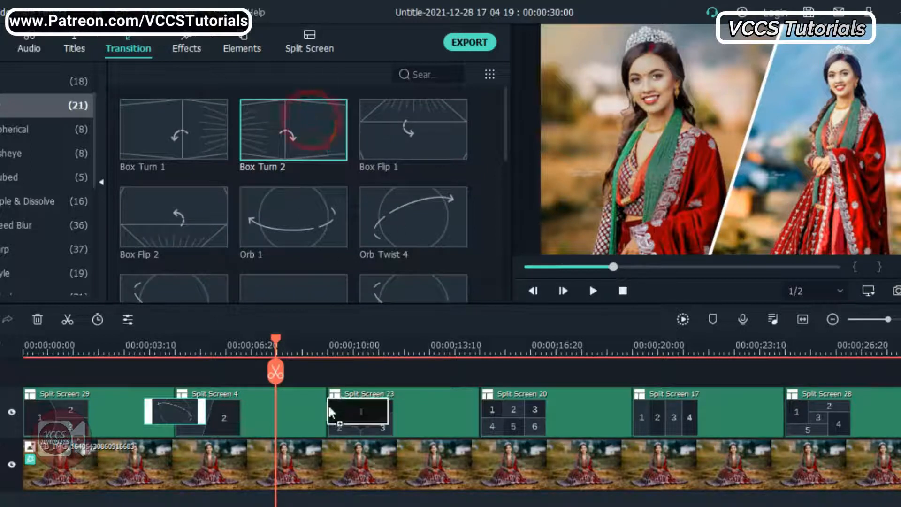
{"action": "left_click_drag", "start_coordinate": [331, 412], "coordinate": [331, 413]}
{"action": "key", "text": "space"}
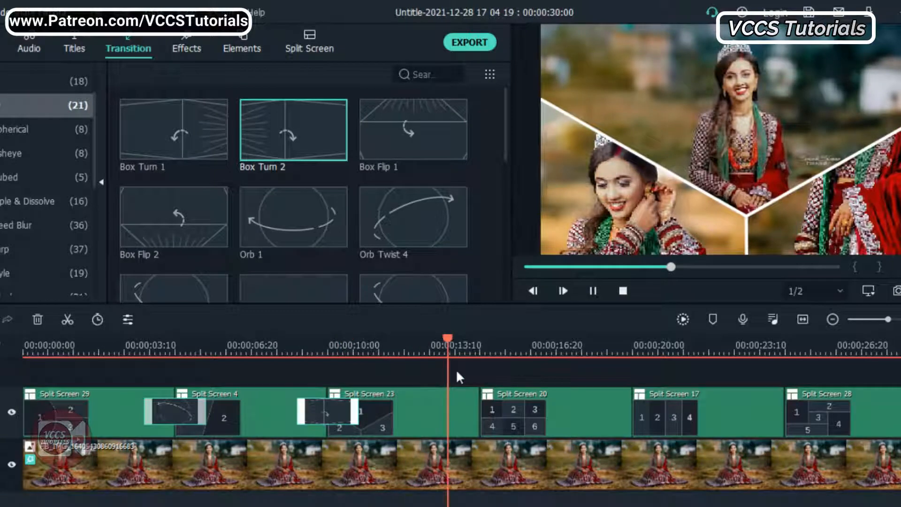
{"action": "key", "text": "space"}
- Add the Box Flip 2 transition between Split Screen 23 and Split Screen 20 and preview it
{"action": "left_click_drag", "start_coordinate": [188, 207], "coordinate": [479, 415]}
{"action": "left_click", "coordinate": [443, 342]}
{"action": "key", "text": "space"}
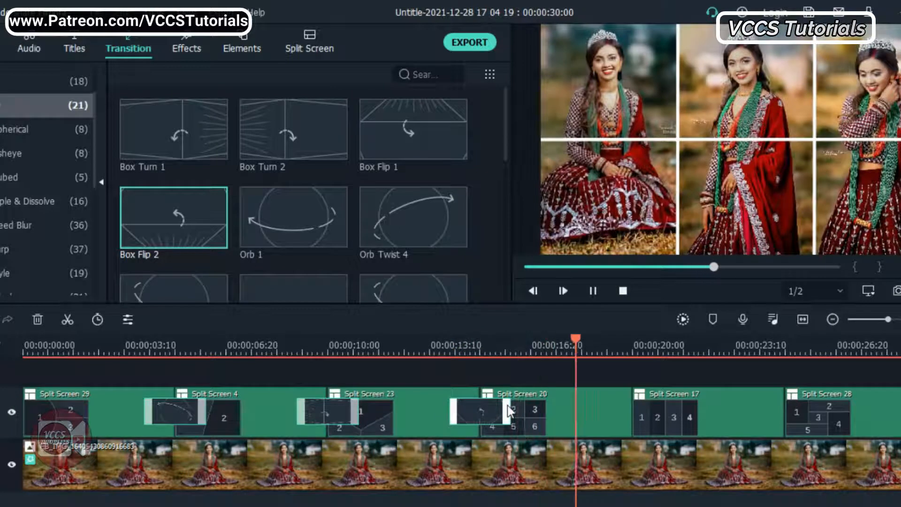
{"action": "key", "text": "space"}
- Add the Wormhole 3 warp transition between Split Screen 20 and Split Screen 17 and preview it
{"action": "left_click", "coordinate": [4, 248]}
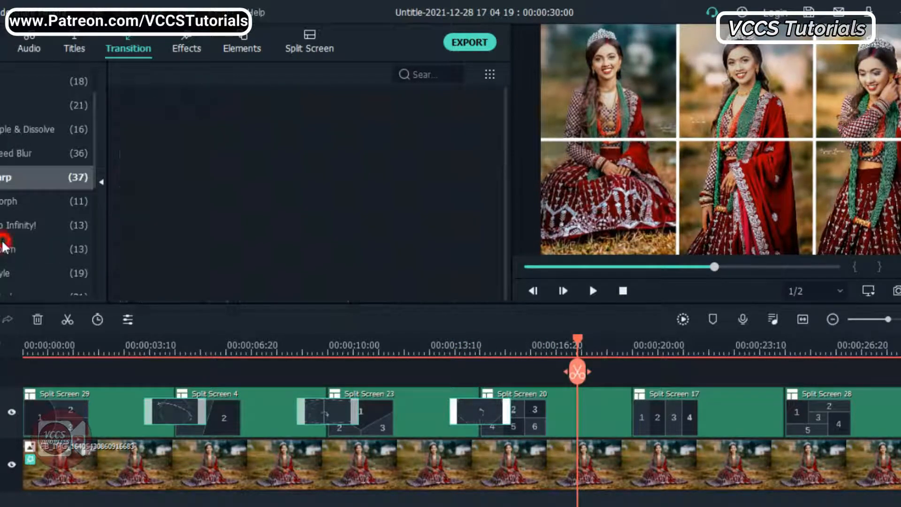
{"action": "left_click_drag", "start_coordinate": [164, 222], "coordinate": [619, 417]}
{"action": "left_click", "coordinate": [600, 342]}
{"action": "key", "text": "space"}
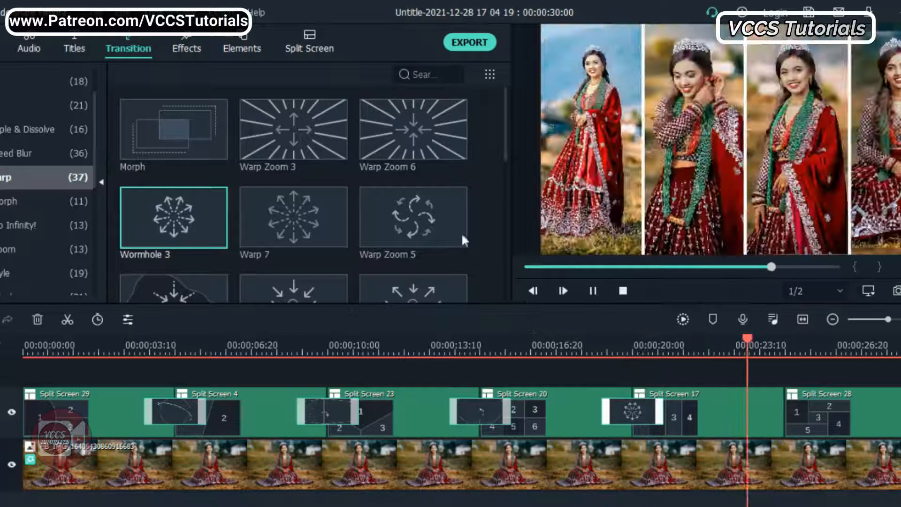
{"action": "key", "text": "space"}
- Add the Warp Zoom 6 transition between Split Screen 17 and Split Screen 28 and preview it
{"action": "left_click_drag", "start_coordinate": [413, 145], "coordinate": [770, 411]}
{"action": "key", "text": "space"}
{"action": "key", "text": "space"}
- Add one transition at the end of Split Screen 28 and another at the start of Split Screen 29
{"action": "left_click", "coordinate": [19, 152]}
{"action": "scroll", "coordinate": [166, 234], "scroll_direction": "down", "scroll_amount": 5}
{"action": "left_click_drag", "start_coordinate": [215, 125], "coordinate": [821, 420]}
{"action": "scroll", "coordinate": [197, 233], "scroll_direction": "down", "scroll_amount": 5}
{"action": "left_click_drag", "start_coordinate": [197, 234], "coordinate": [75, 417]}
- Set the duration of the transition at the start of Split Screen 29 to 00:00:00:20 and apply it to all transitions
{"action": "double_click", "coordinate": [76, 418]}
{"action": "left_click", "coordinate": [279, 153]}
{"action": "left_click", "coordinate": [278, 153]}
{"action": "left_click", "coordinate": [279, 152]}
{"action": "left_click", "coordinate": [278, 153]}
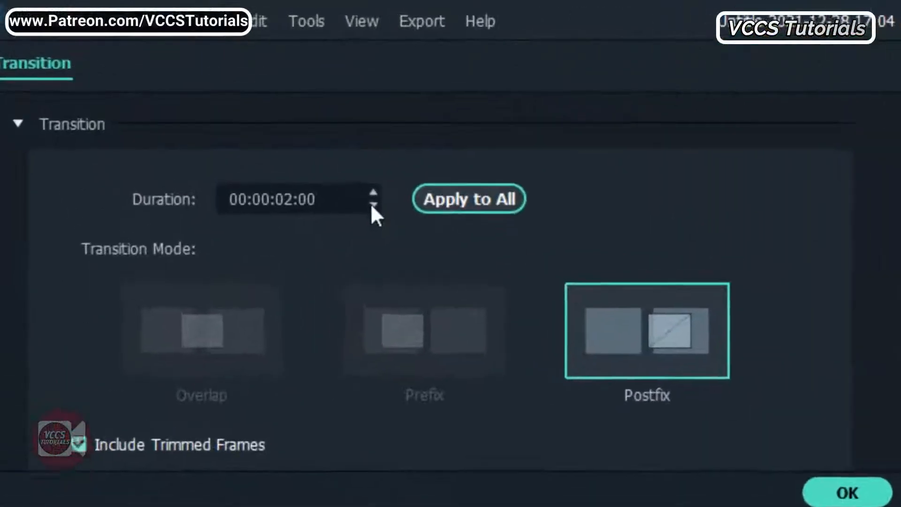
{"action": "left_click", "coordinate": [374, 206]}
{"action": "left_click", "coordinate": [374, 205]}
{"action": "left_click", "coordinate": [375, 205]}
{"action": "left_click", "coordinate": [374, 205]}
{"action": "left_click", "coordinate": [374, 205]}
{"action": "left_click", "coordinate": [374, 205]}
{"action": "left_click", "coordinate": [374, 206]}
{"action": "left_click", "coordinate": [374, 205]}
{"action": "left_click", "coordinate": [374, 205]}
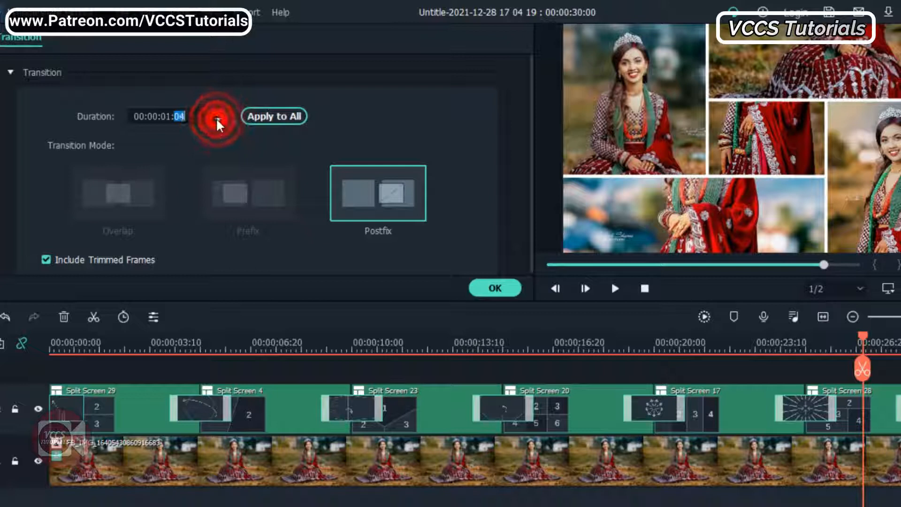
{"action": "left_click", "coordinate": [217, 123]}
{"action": "left_click", "coordinate": [217, 123]}
{"action": "left_click", "coordinate": [217, 123]}
{"action": "left_click", "coordinate": [217, 123]}
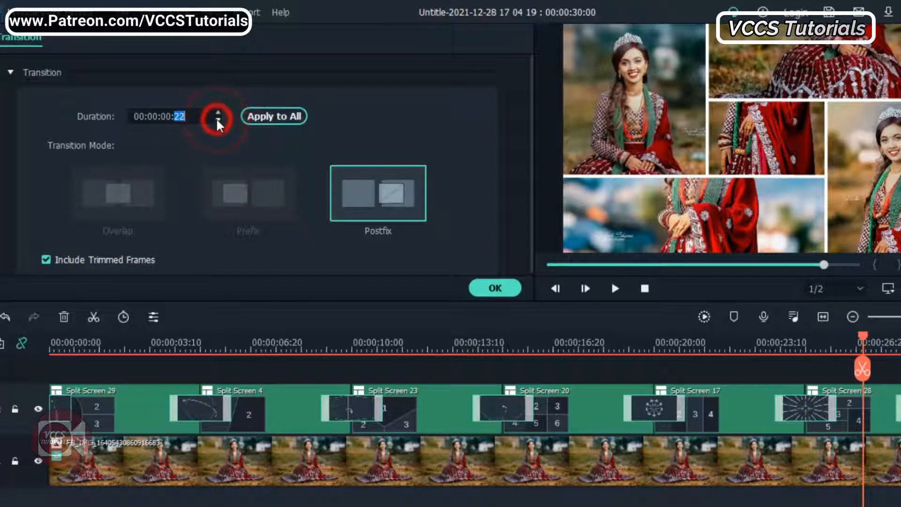
{"action": "left_click", "coordinate": [284, 117]}
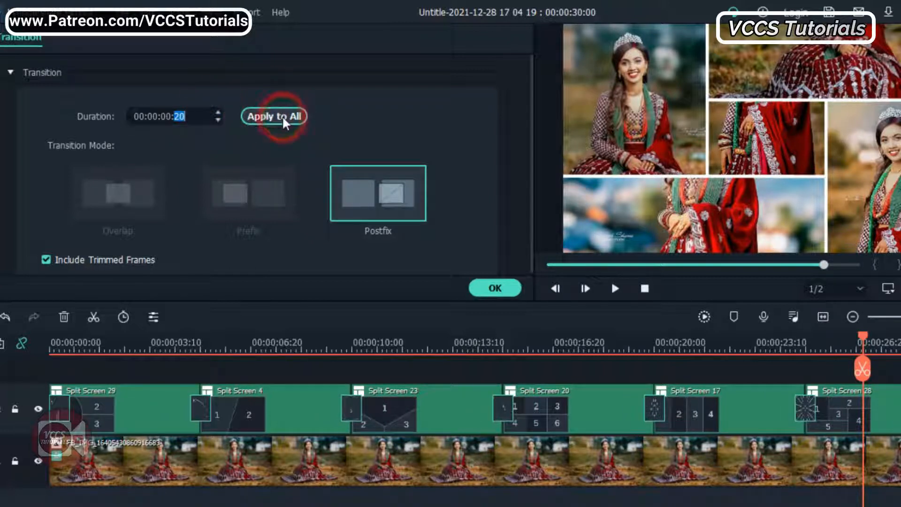
{"action": "left_click", "coordinate": [495, 288]}
- Play back the slideshow to check the shortened transitions
{"action": "left_click_drag", "start_coordinate": [864, 337], "coordinate": [831, 339]}
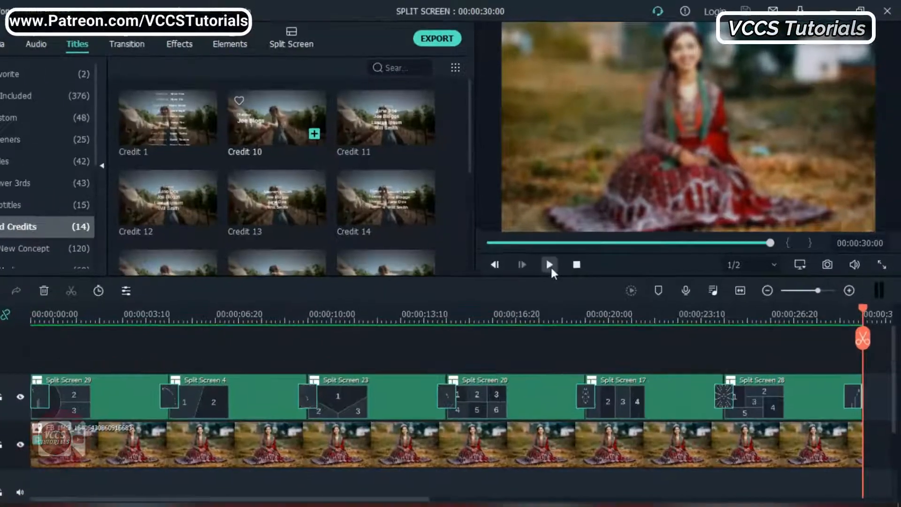
{"action": "left_click", "coordinate": [551, 266]}
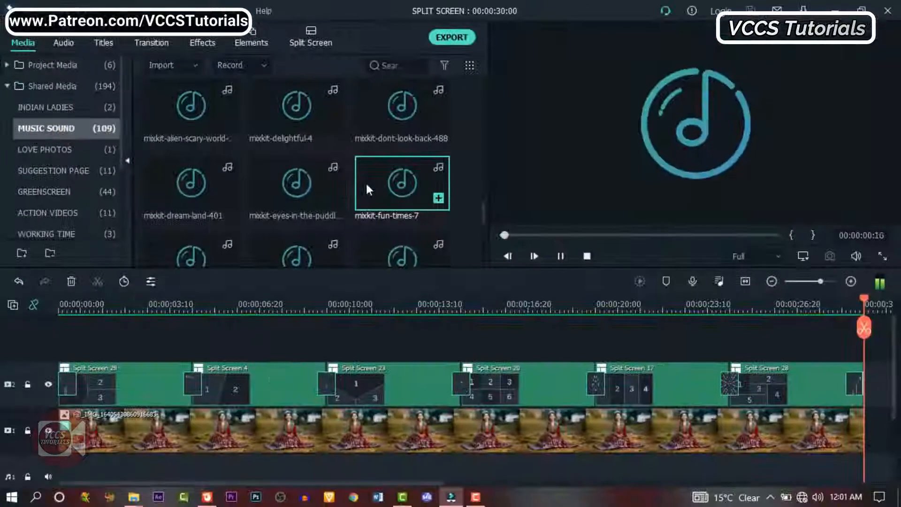
- Place the music mixkit-fun-times-7 on the first audio track from the start and split it just past the end of the background photo
{"action": "left_click_drag", "start_coordinate": [366, 182], "coordinate": [376, 452]}
{"action": "scroll", "coordinate": [446, 397], "scroll_direction": "down", "scroll_amount": 3}
{"action": "left_click_drag", "start_coordinate": [113, 305], "coordinate": [58, 305]}
{"action": "left_click", "coordinate": [864, 309]}
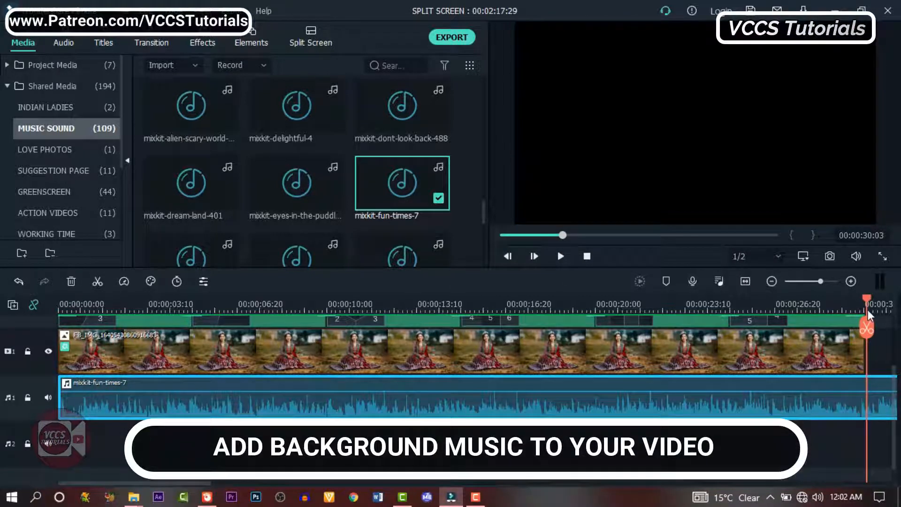
{"action": "left_click", "coordinate": [866, 330]}
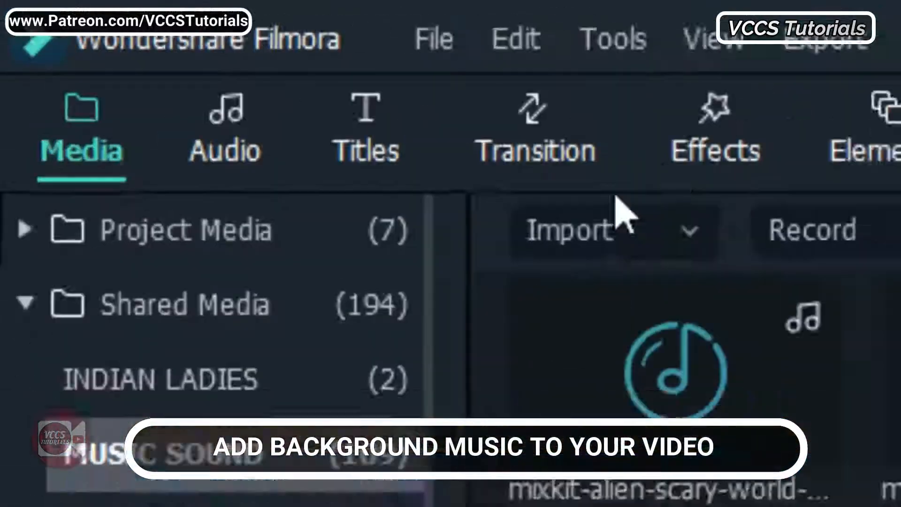
- Add a Default Title on the third video track above the first two split screens and change its text to YOUR NAME
{"action": "left_click", "coordinate": [103, 42]}
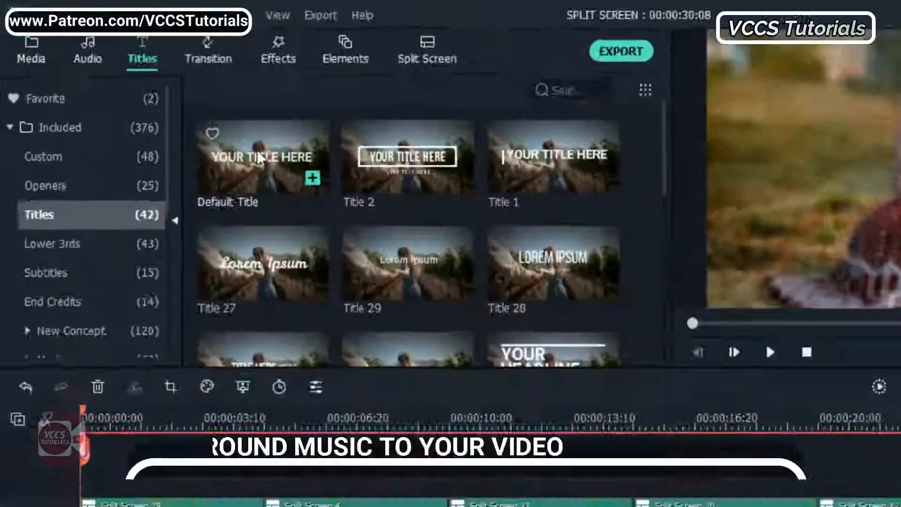
{"action": "left_click_drag", "start_coordinate": [219, 131], "coordinate": [155, 422]}
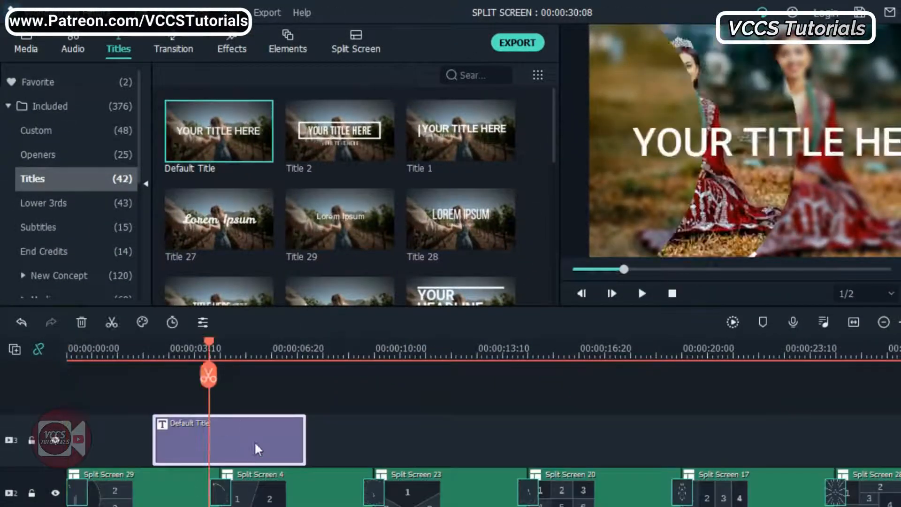
{"action": "double_click", "coordinate": [254, 441]}
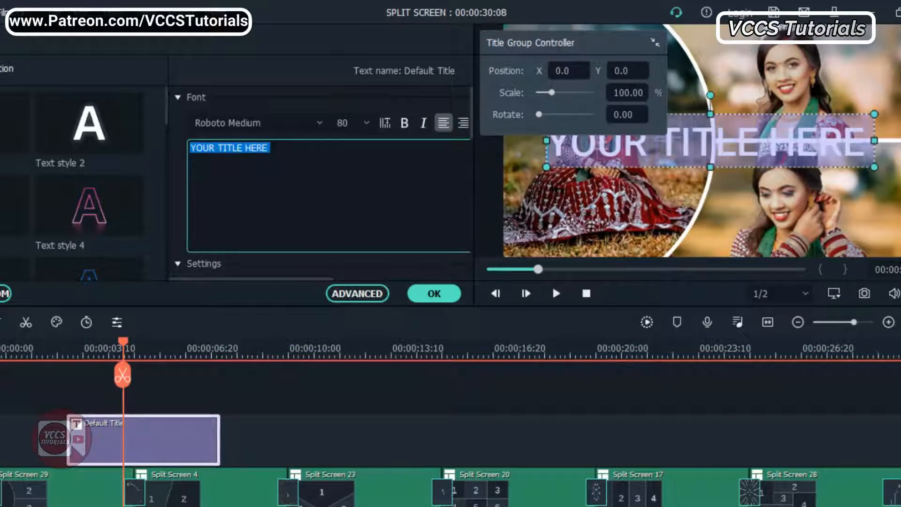
{"action": "key", "text": "BackSpace"}
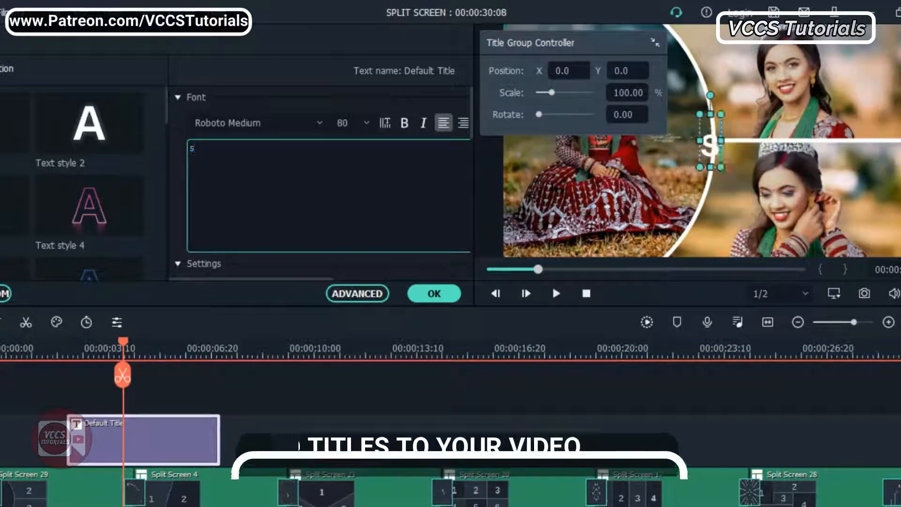
{"action": "type", "text": "YOUR NAME"}
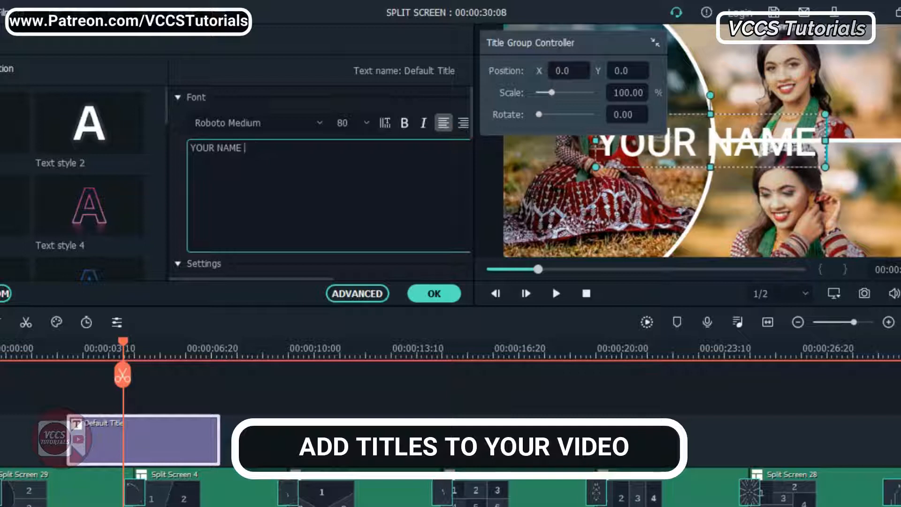
- Apply Text style 2 to the title, scale it to 81.16%, and position it at X -137, Y -114 in the frame's lower left
{"action": "left_click", "coordinate": [89, 122]}
{"action": "left_click_drag", "start_coordinate": [560, 98], "coordinate": [549, 94]}
{"action": "left_click_drag", "start_coordinate": [744, 218], "coordinate": [657, 234]}
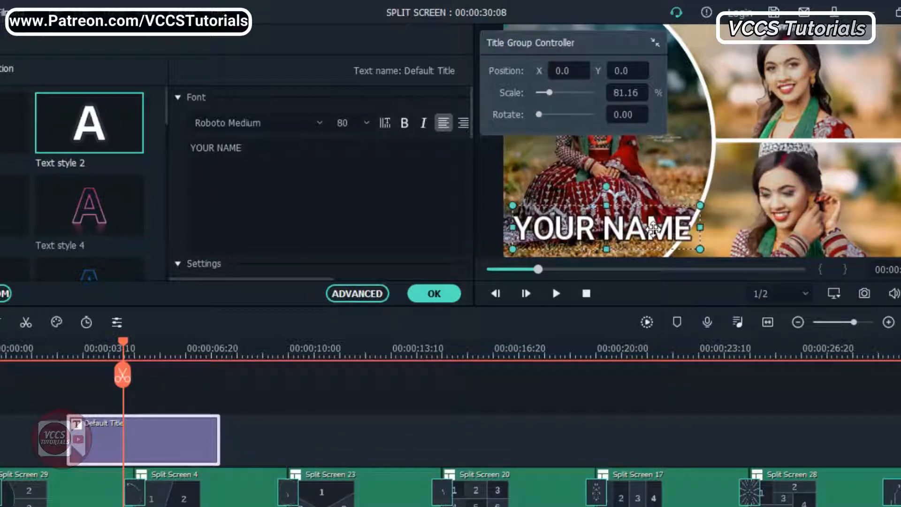
{"action": "scroll", "coordinate": [234, 220], "scroll_direction": "down", "scroll_amount": 6}
{"action": "scroll", "coordinate": [237, 219], "scroll_direction": "up", "scroll_amount": 6}
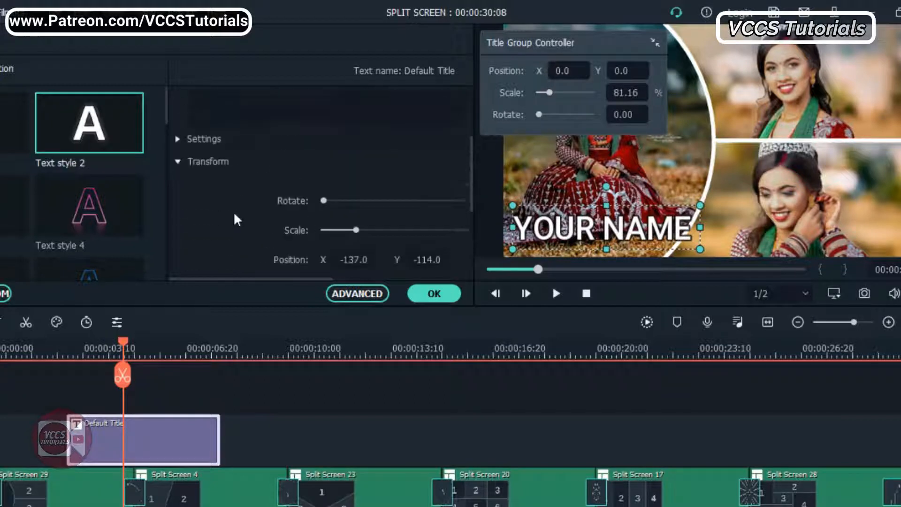
{"action": "left_click", "coordinate": [434, 294]}
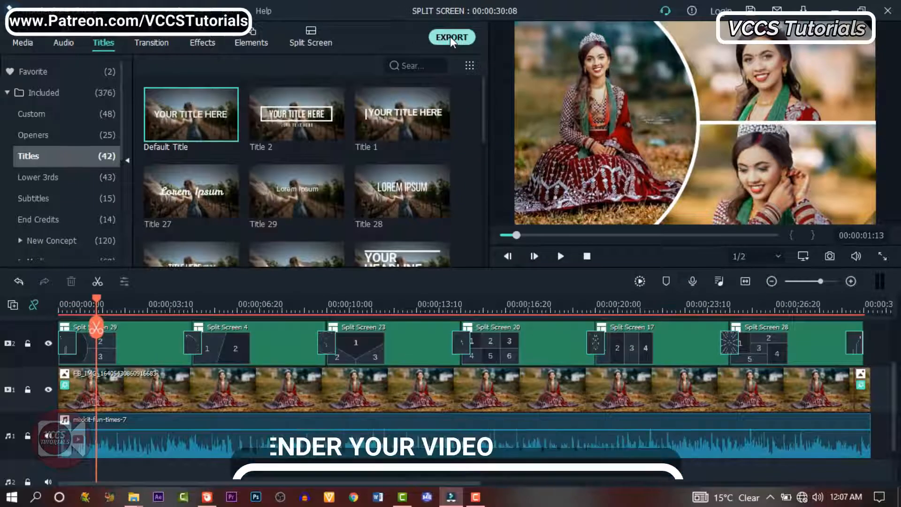
- Open the export settings for rendering the slideshow video
{"action": "left_click", "coordinate": [449, 37]}
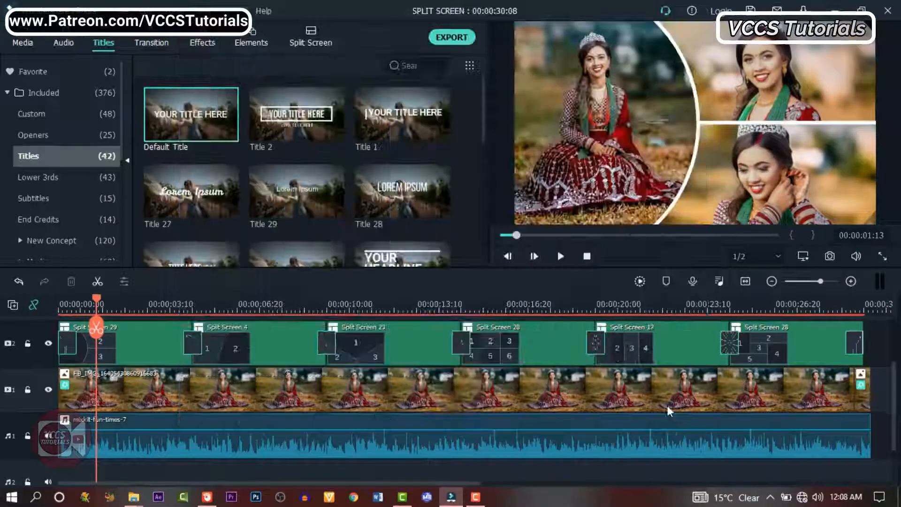